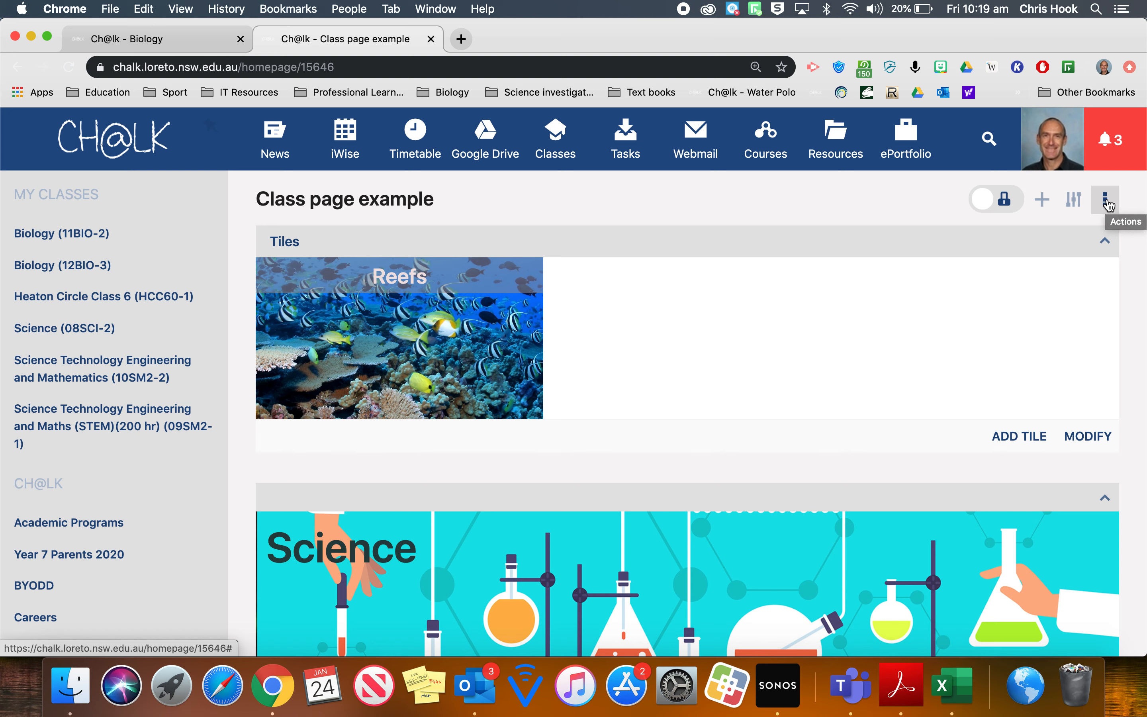
# - Create a subfolder named Reefs1 in the Class page example folder, using the Blank homepage template
pyautogui.click(1104, 203)
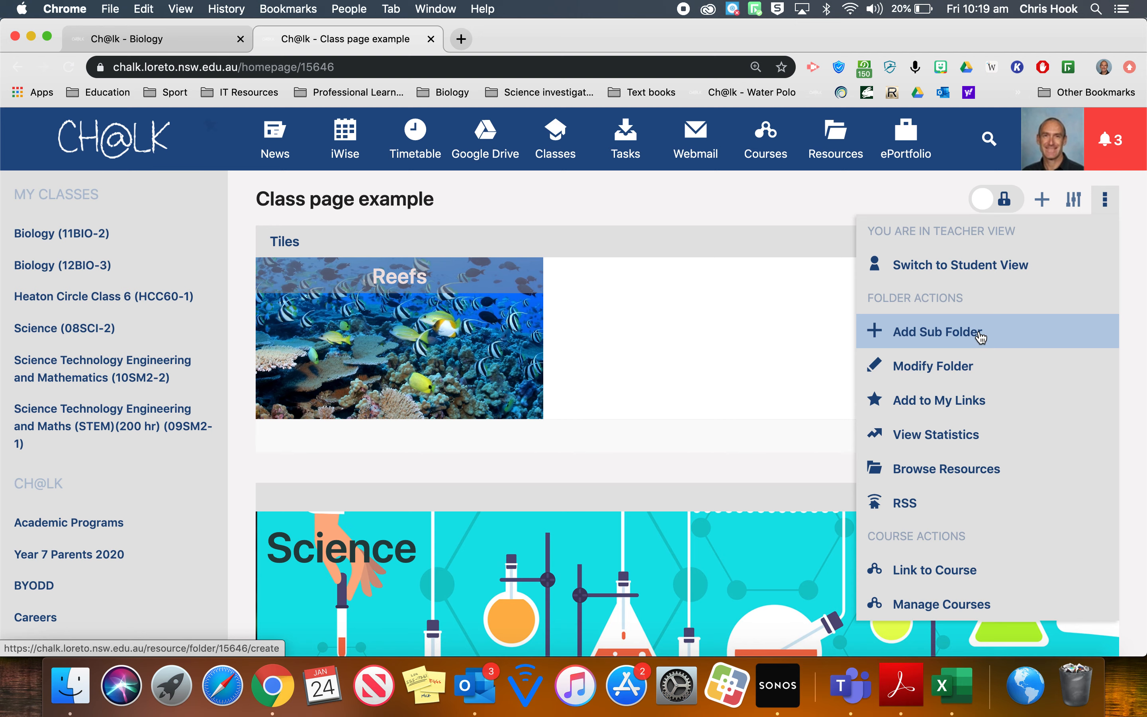
pyautogui.click(979, 333)
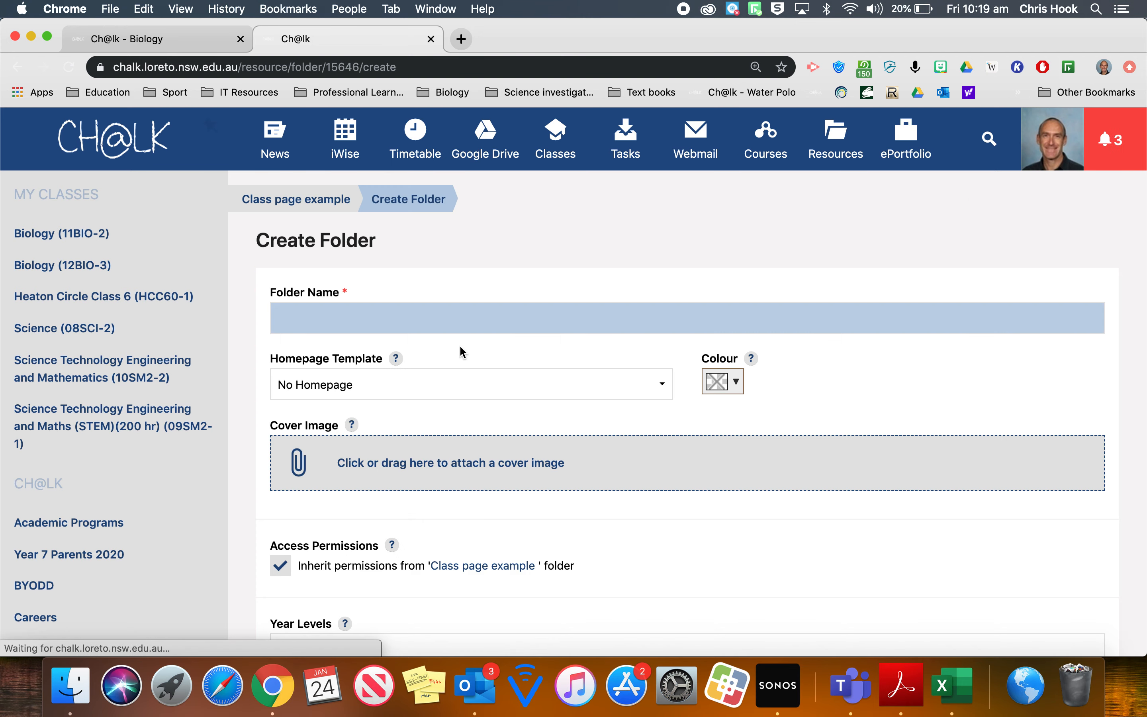
pyautogui.click(445, 317)
pyautogui.write('Reefs1')
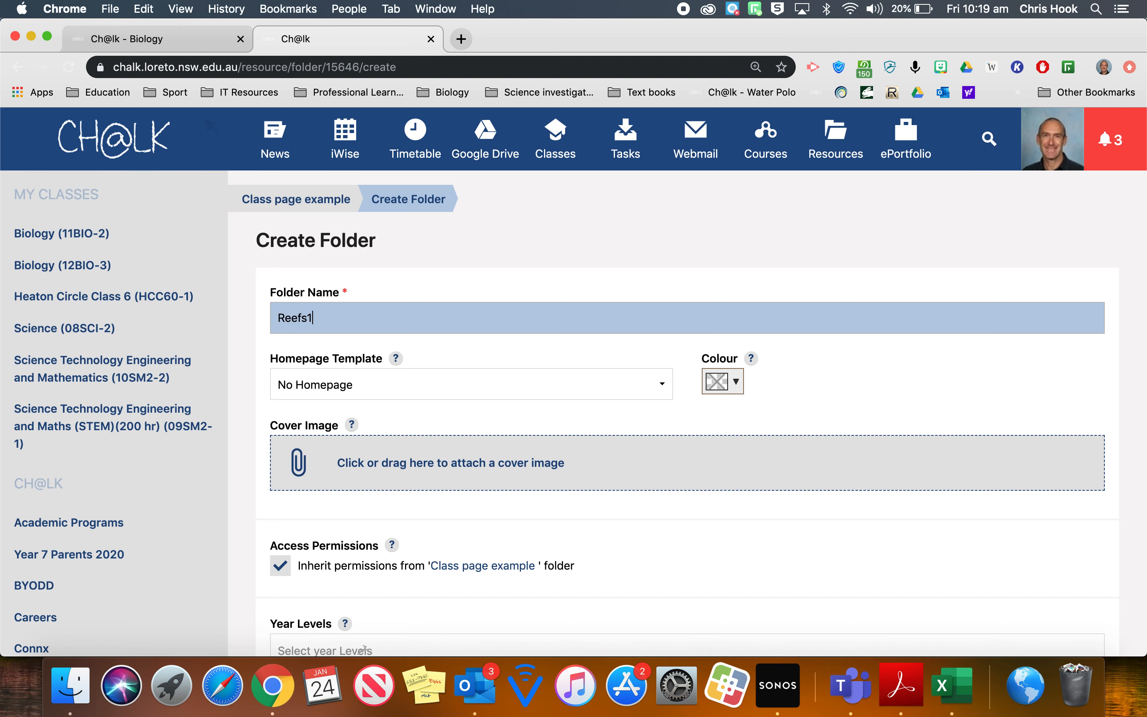
pyautogui.scroll(-1, 593, 323)
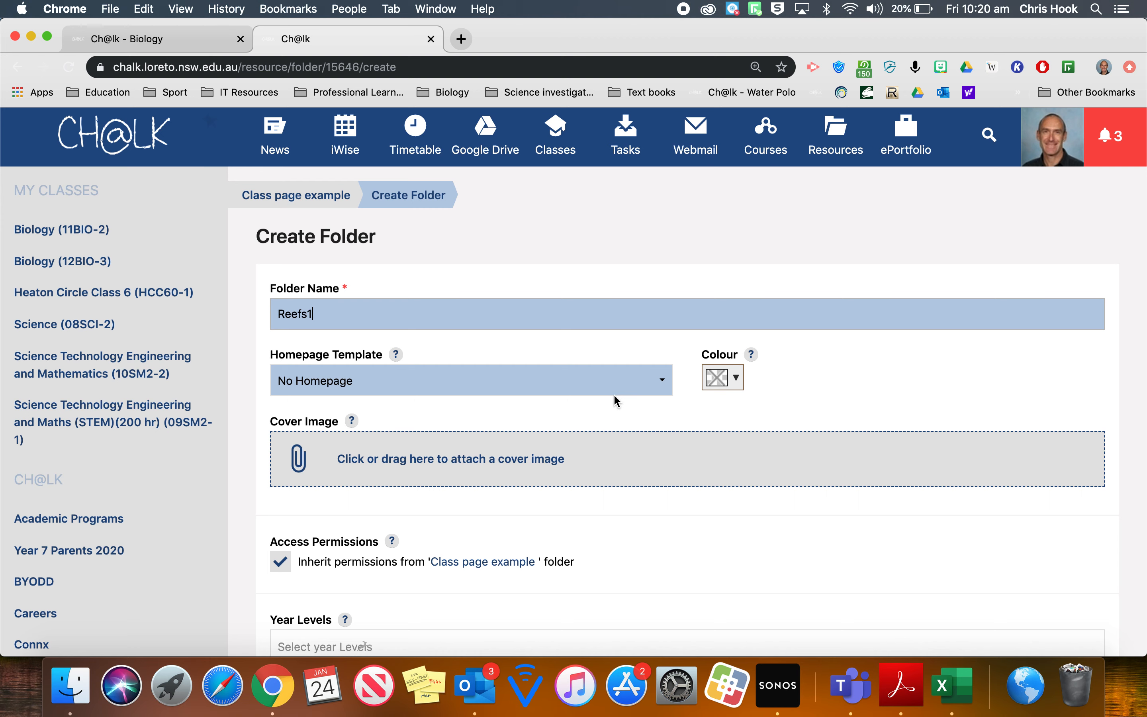
pyautogui.click(665, 384)
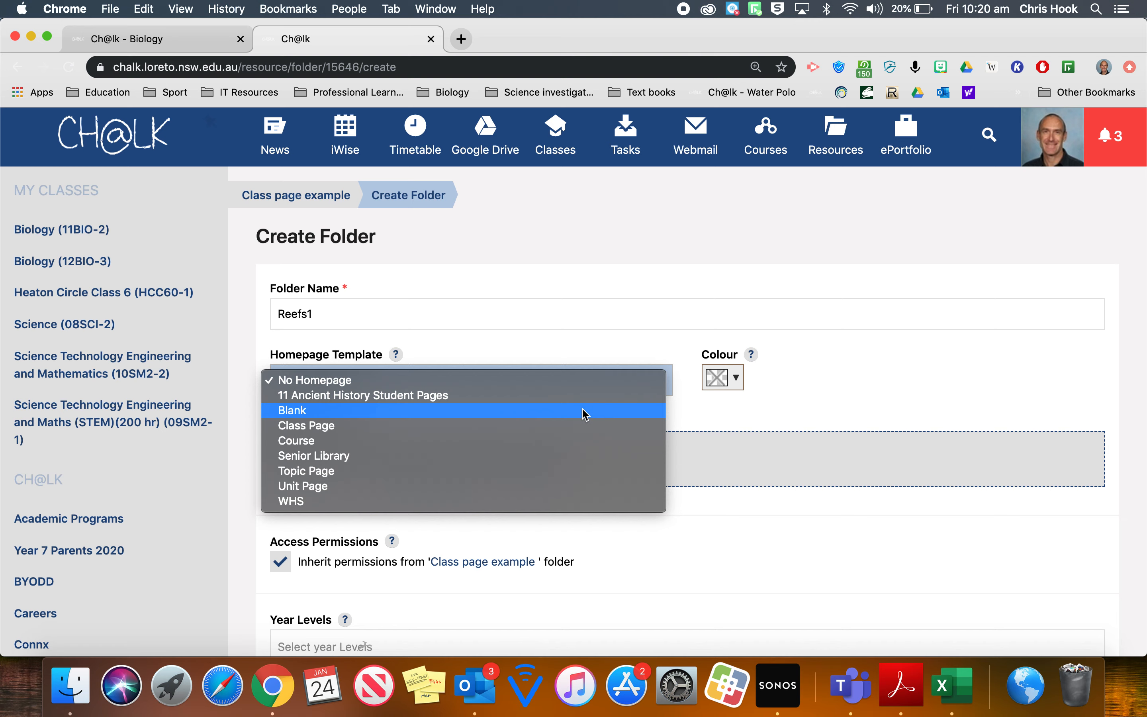
pyautogui.click(583, 411)
pyautogui.scroll(-5, 583, 411)
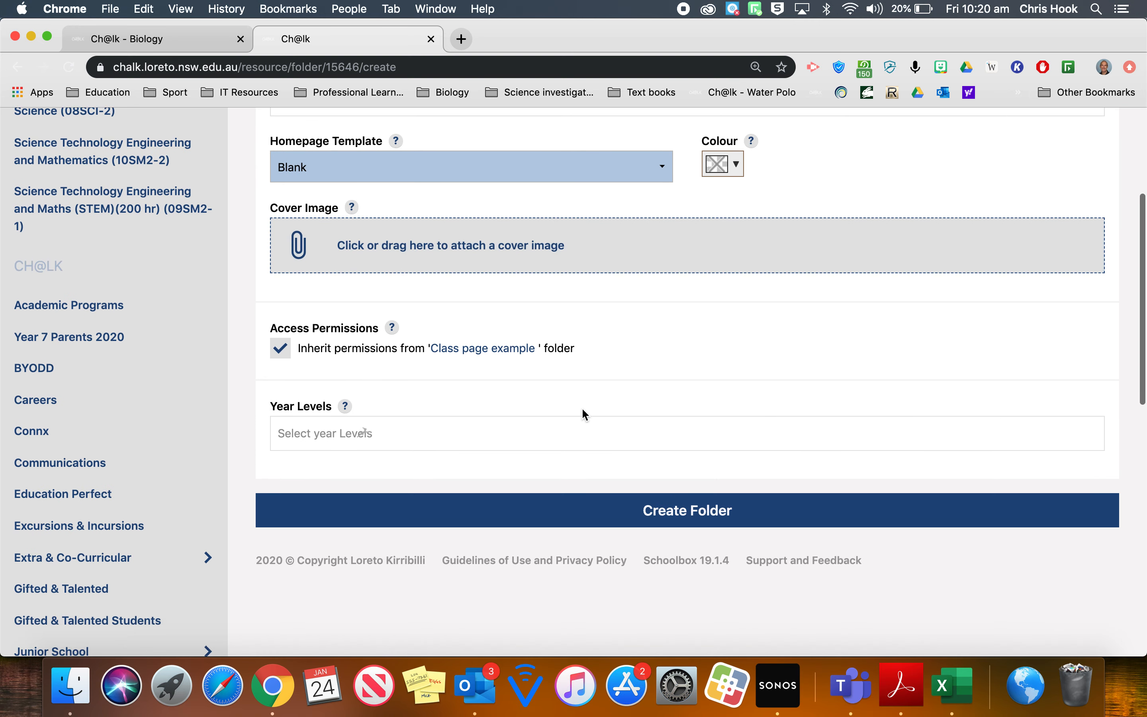
pyautogui.click(688, 510)
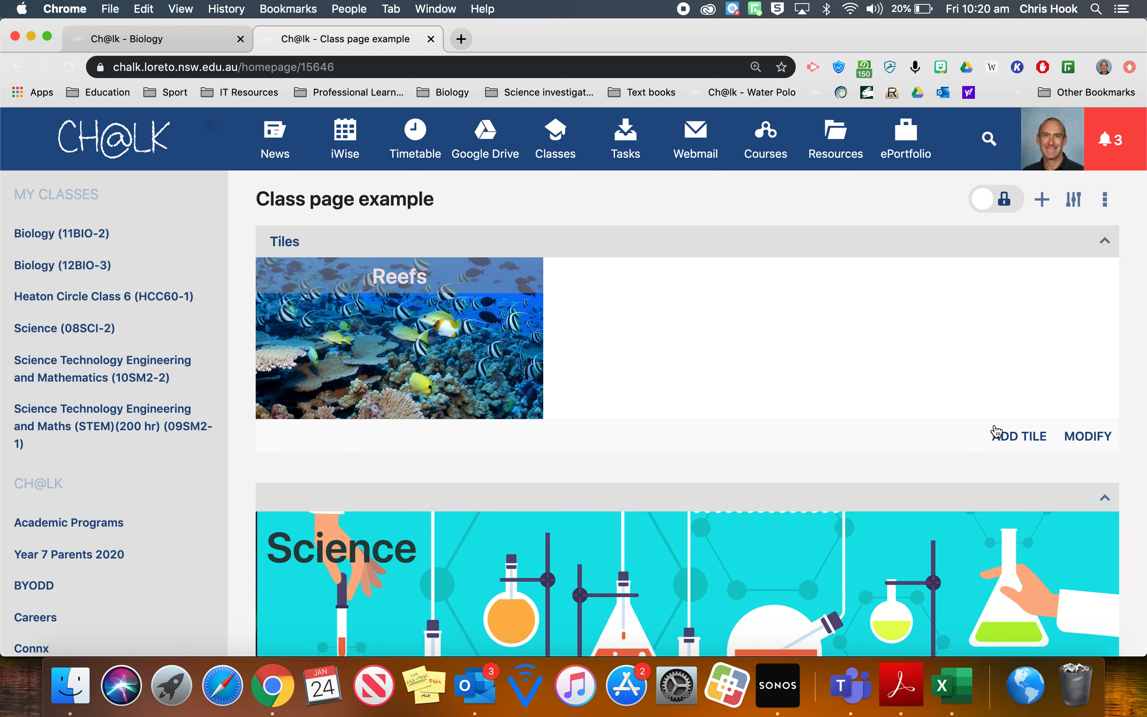
# - Open the Reefs tile for editing and set its title position to Bottom Center
pyautogui.click(1098, 440)
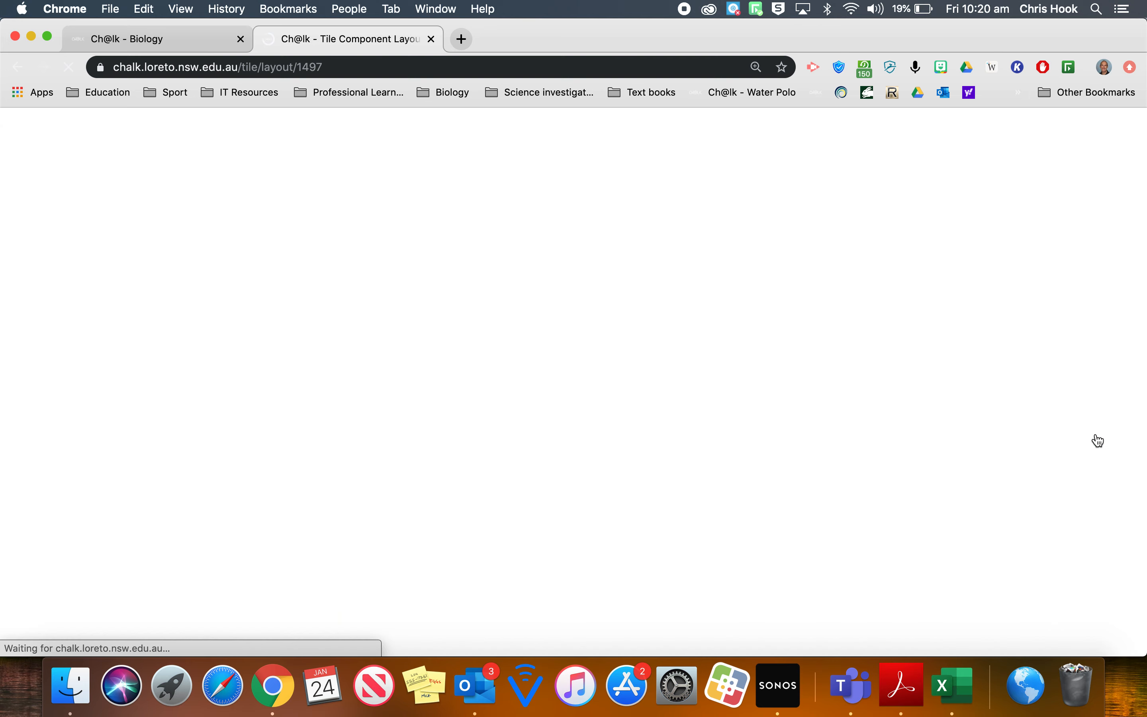
pyautogui.scroll(-5, 493, 351)
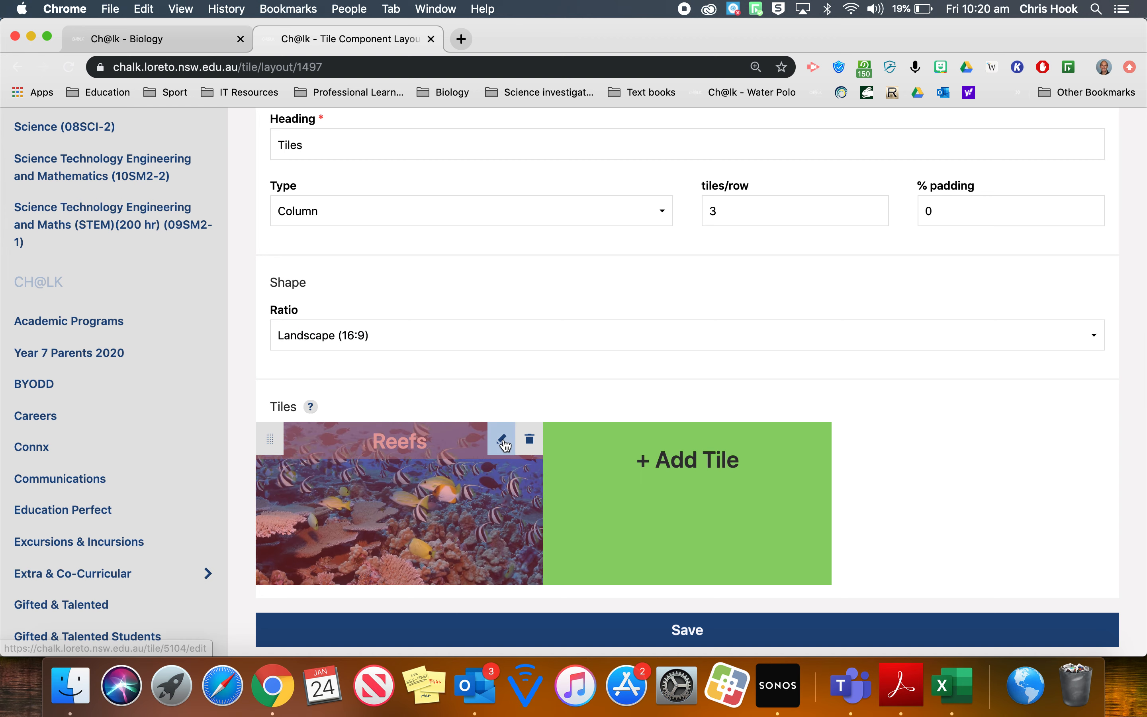
pyautogui.click(503, 441)
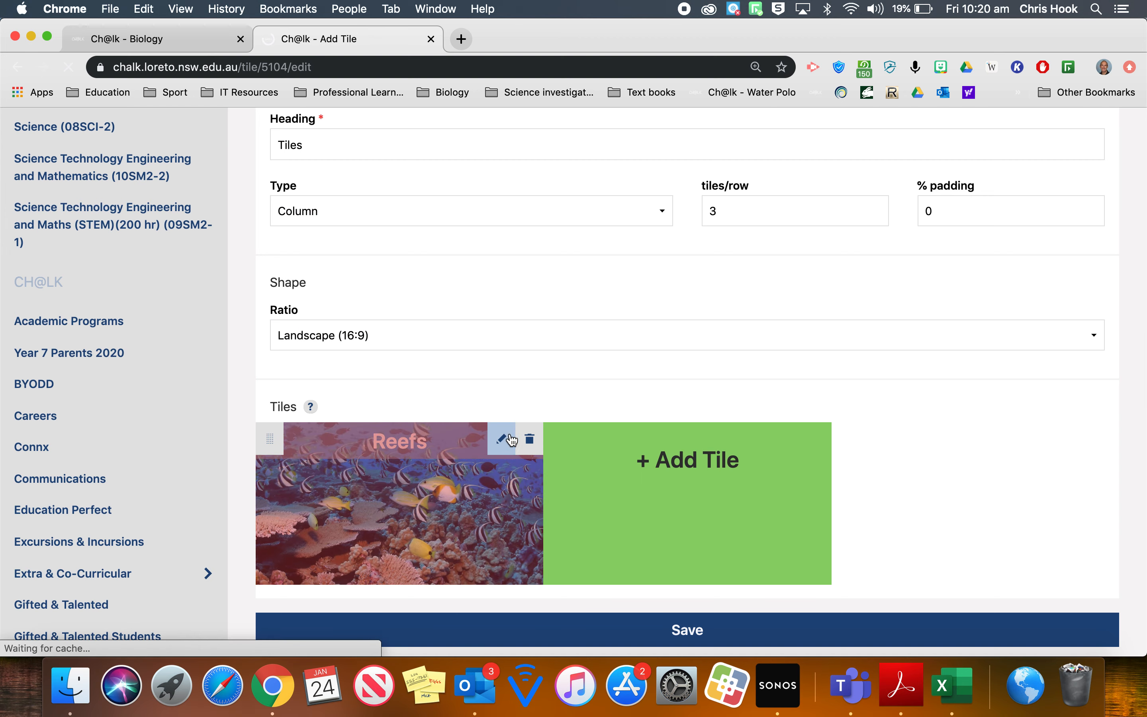
pyautogui.scroll(-6, 638, 351)
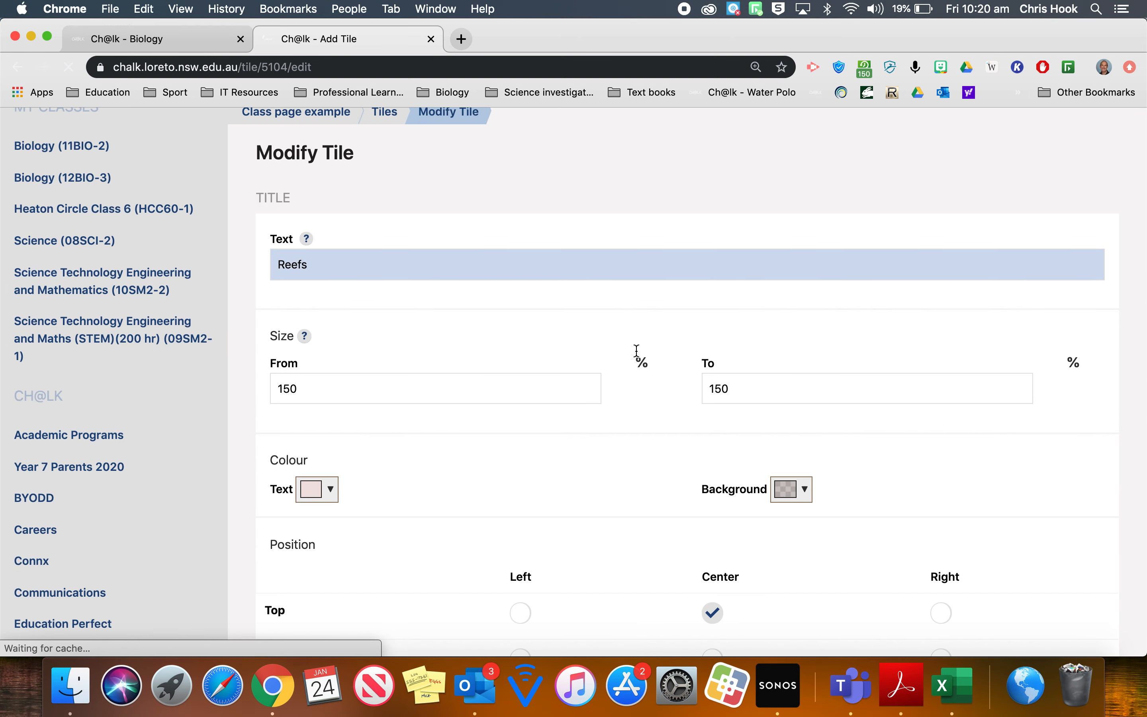
pyautogui.scroll(-1, 637, 355)
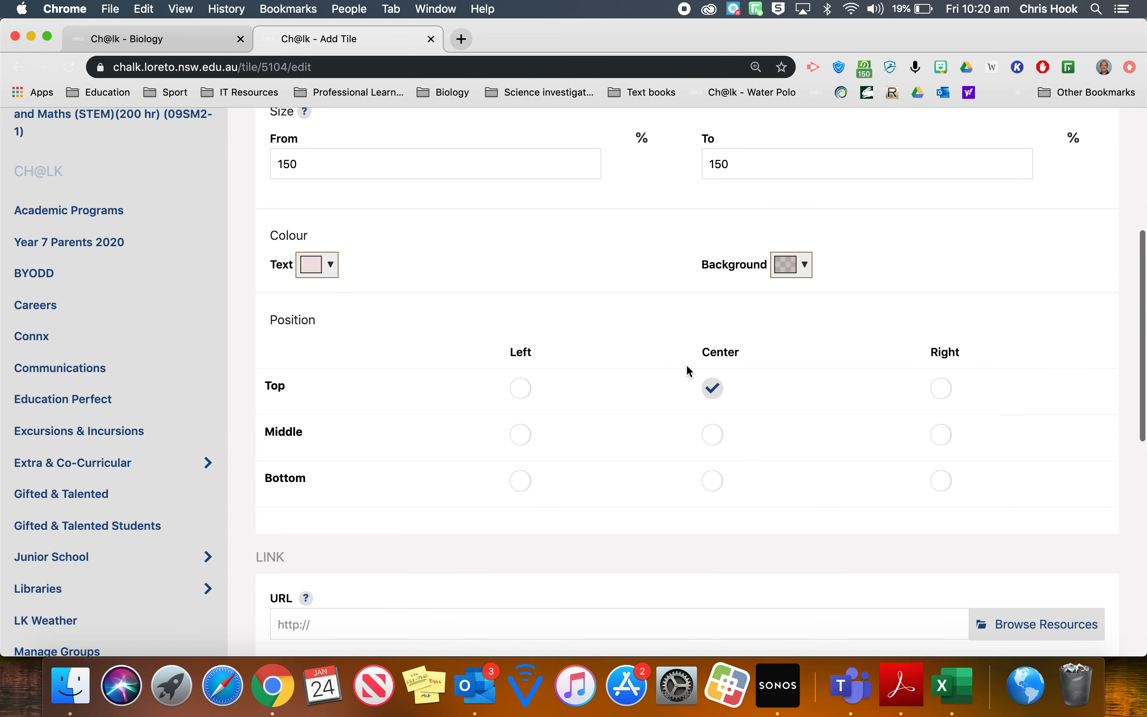
pyautogui.click(712, 481)
# - Browse the resources for the Reefs tile's link URL and go into the SHARED CLASS FILES folder
pyautogui.scroll(-4, 712, 481)
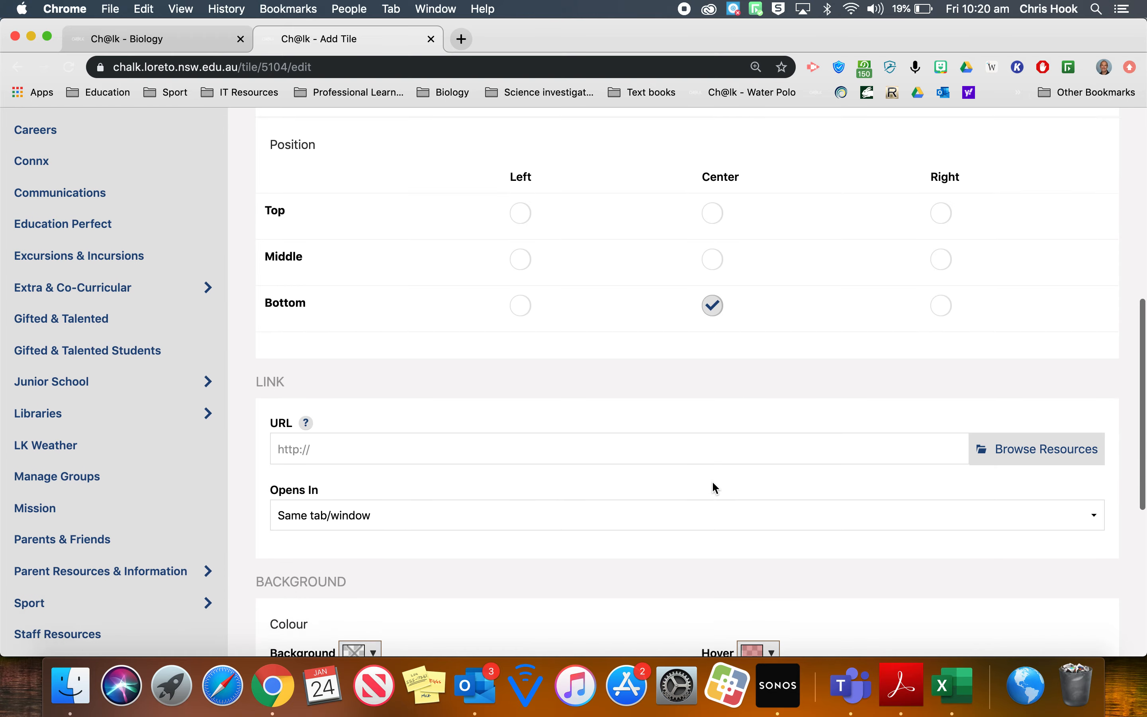
pyautogui.scroll(-1, 715, 488)
pyautogui.click(440, 419)
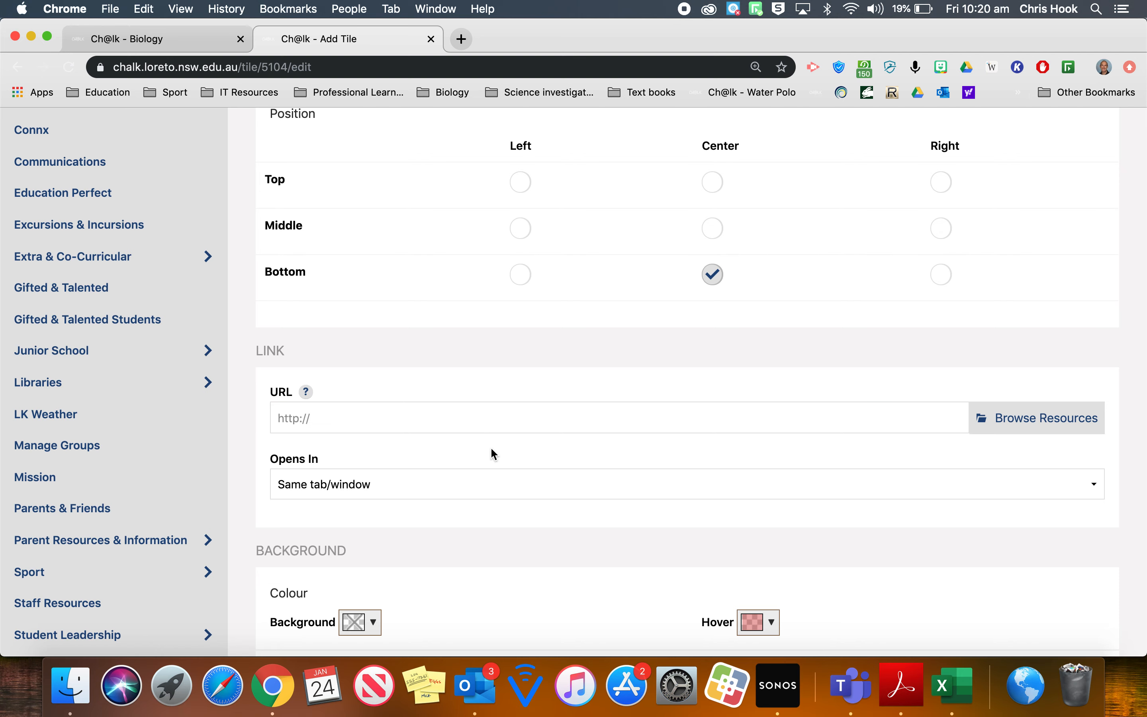
pyautogui.click(1065, 423)
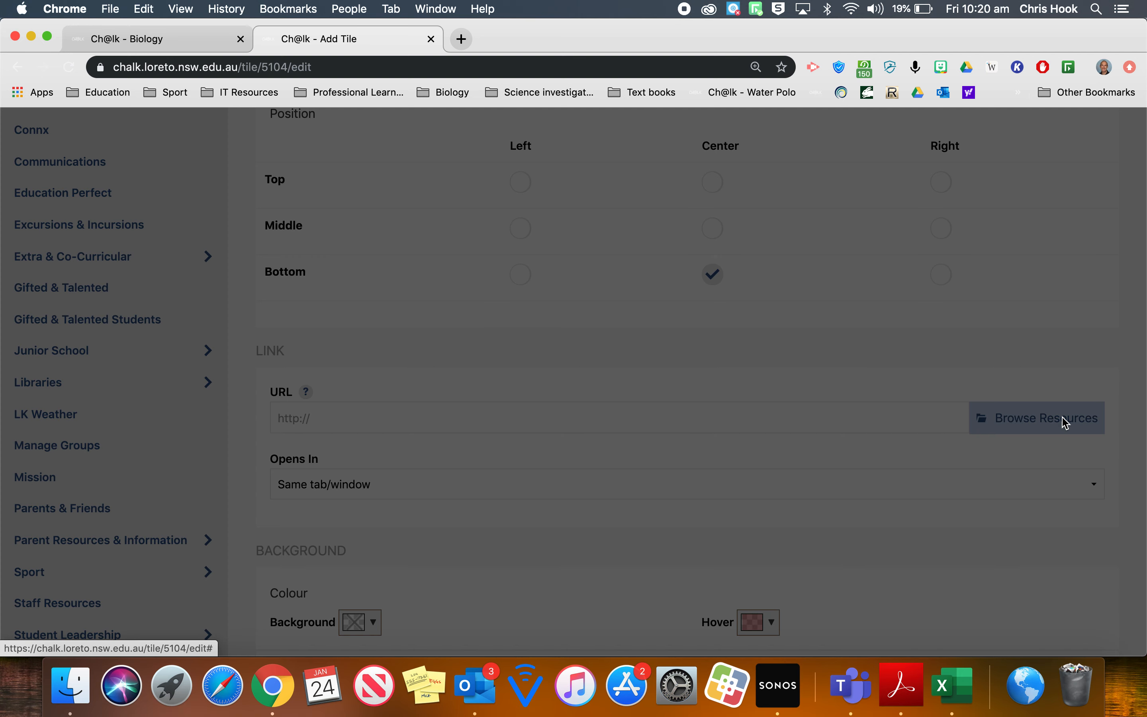
pyautogui.scroll(-2, 641, 432)
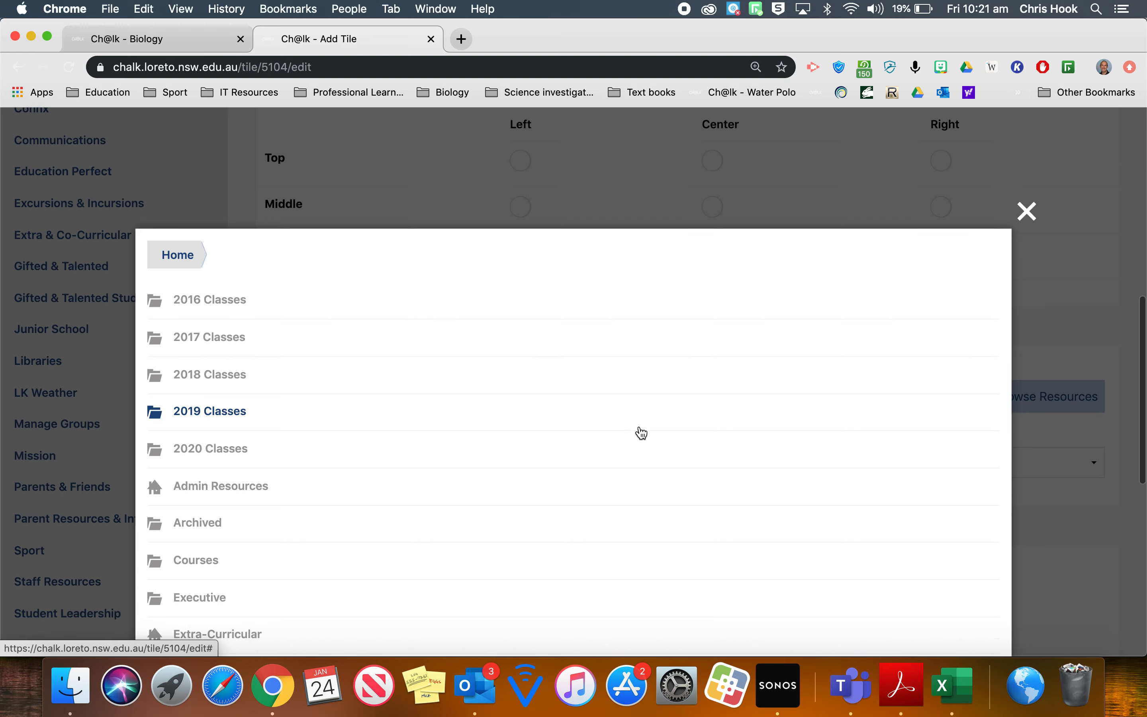
pyautogui.scroll(10, 643, 432)
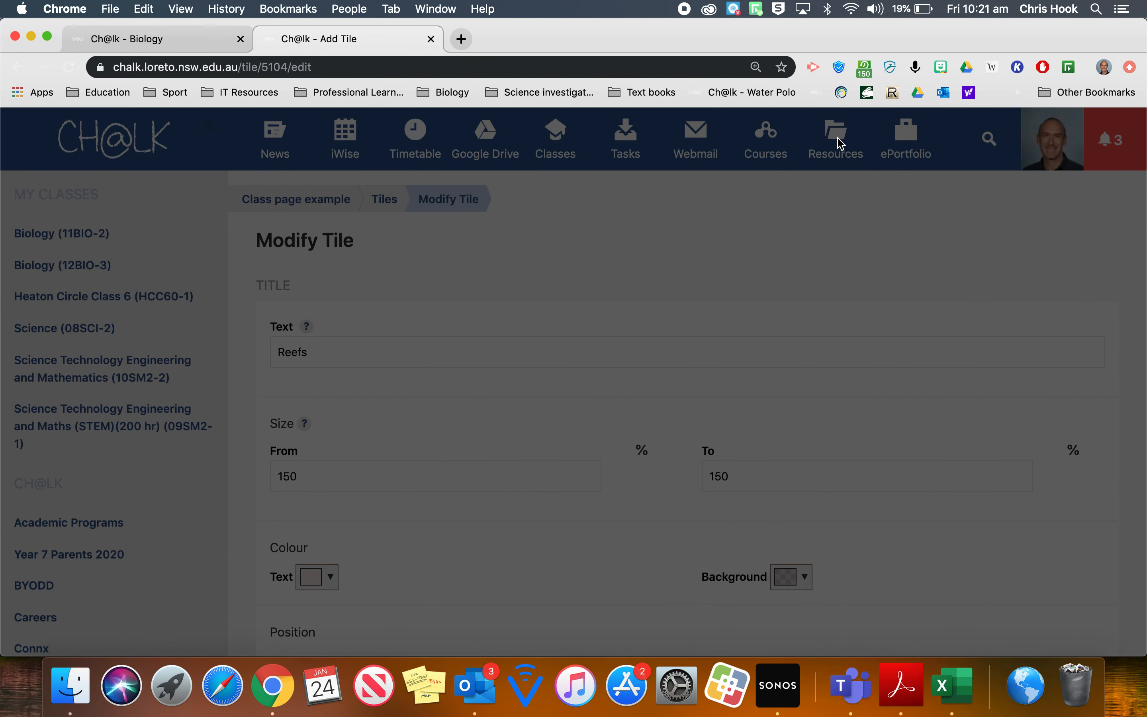
pyautogui.scroll(-1, 555, 328)
pyautogui.scroll(-15, 556, 329)
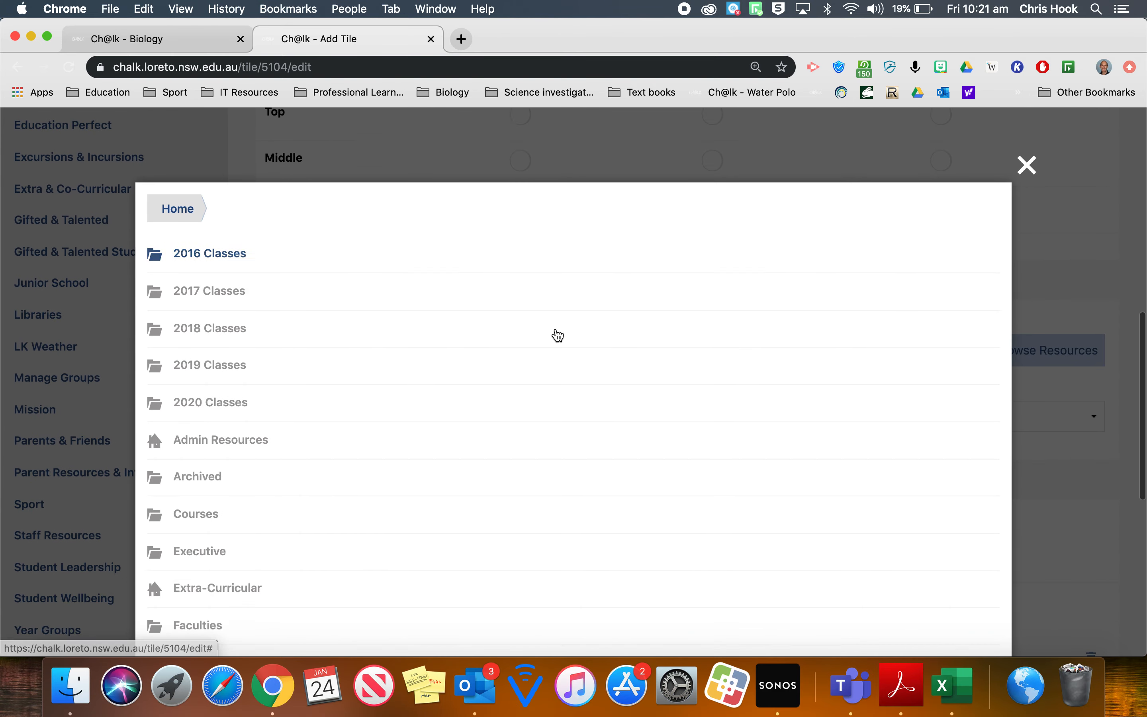
pyautogui.scroll(-3, 558, 336)
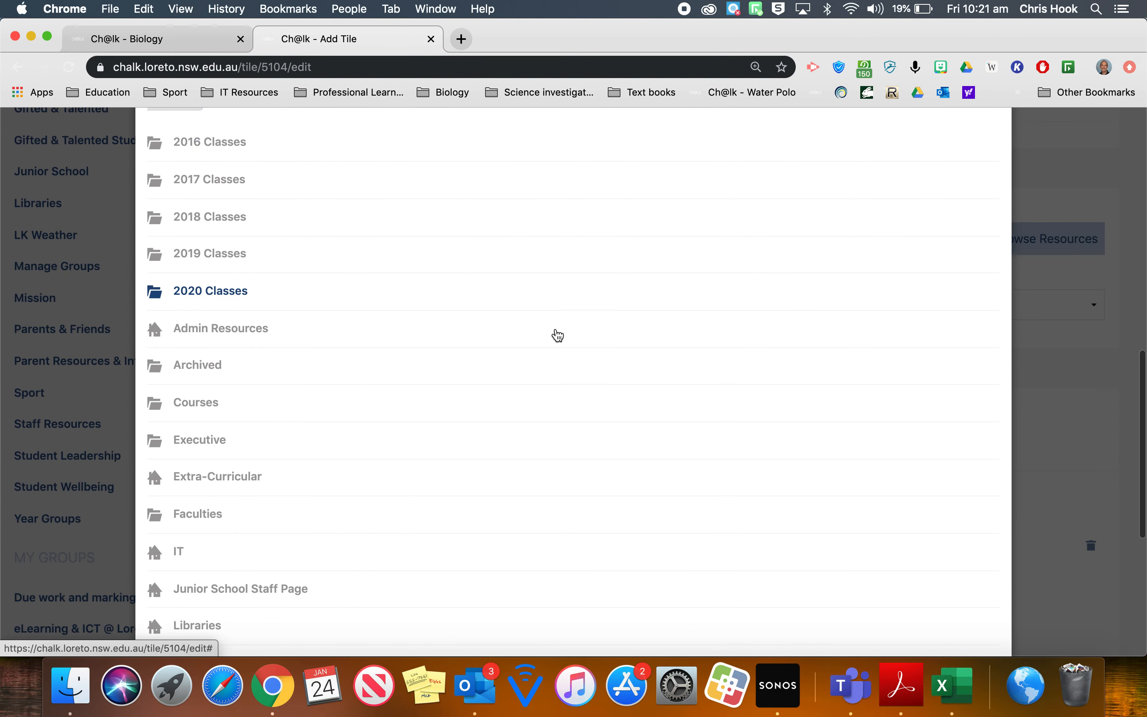
pyautogui.scroll(-5, 558, 336)
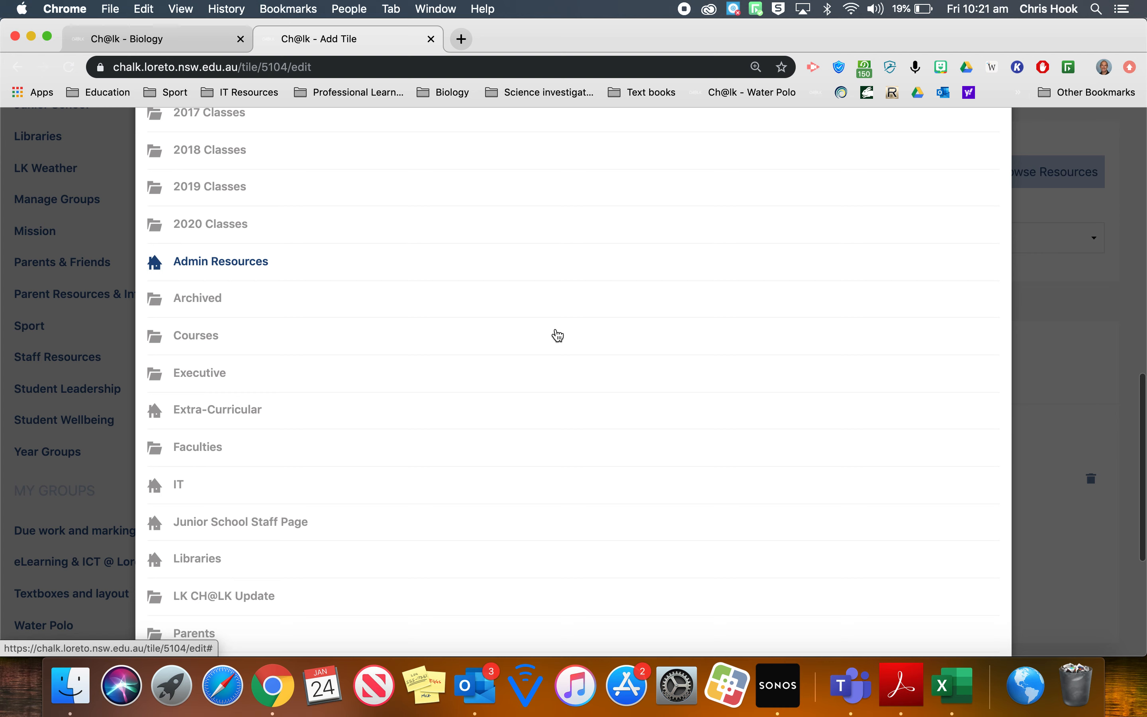
pyautogui.scroll(-10, 559, 336)
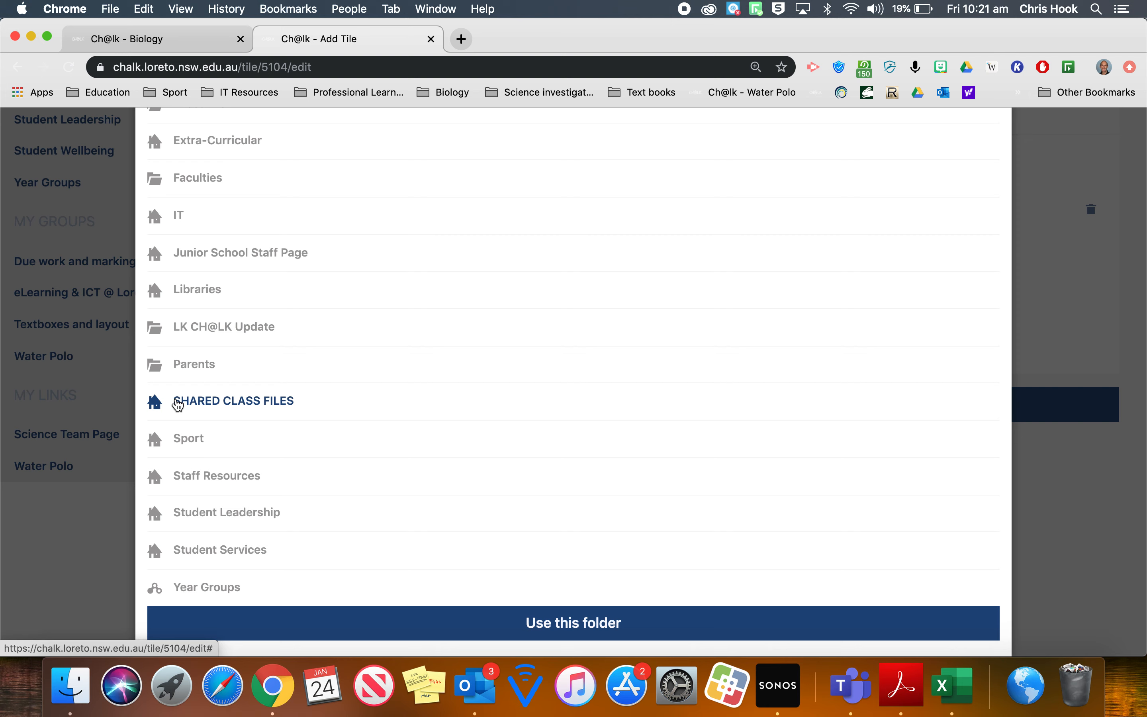
pyautogui.click(178, 405)
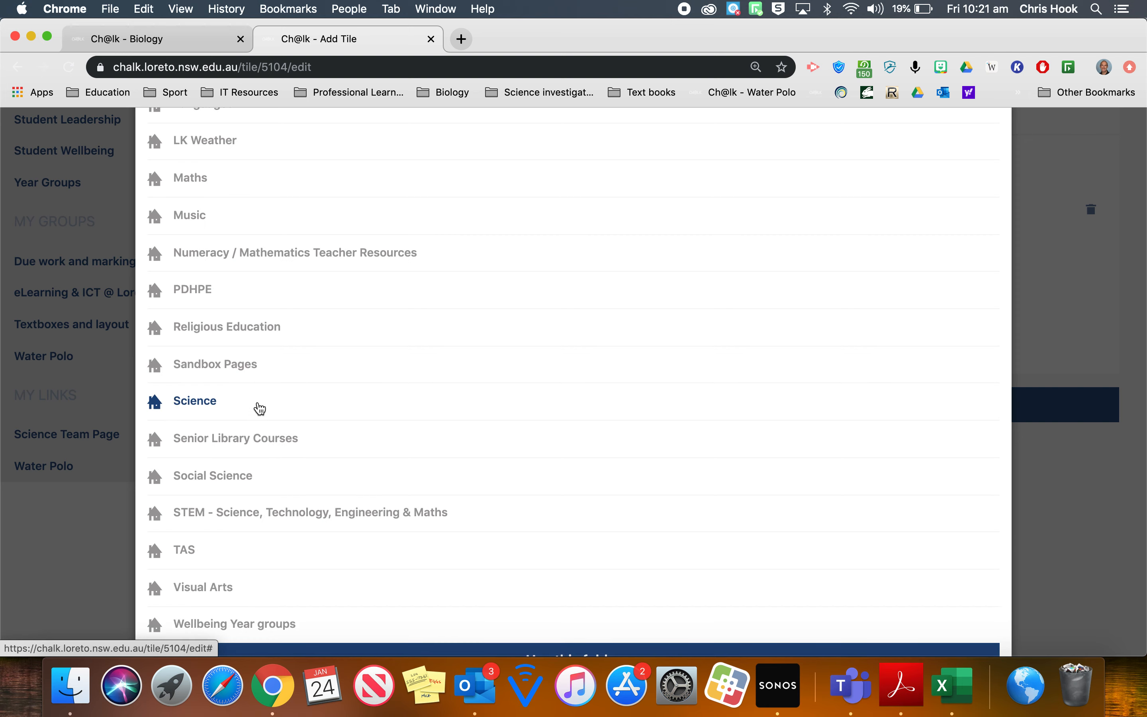
# - Link the tile to the Reefs1 folder found in Sandbox Pages under Class page example
pyautogui.scroll(3, 399, 387)
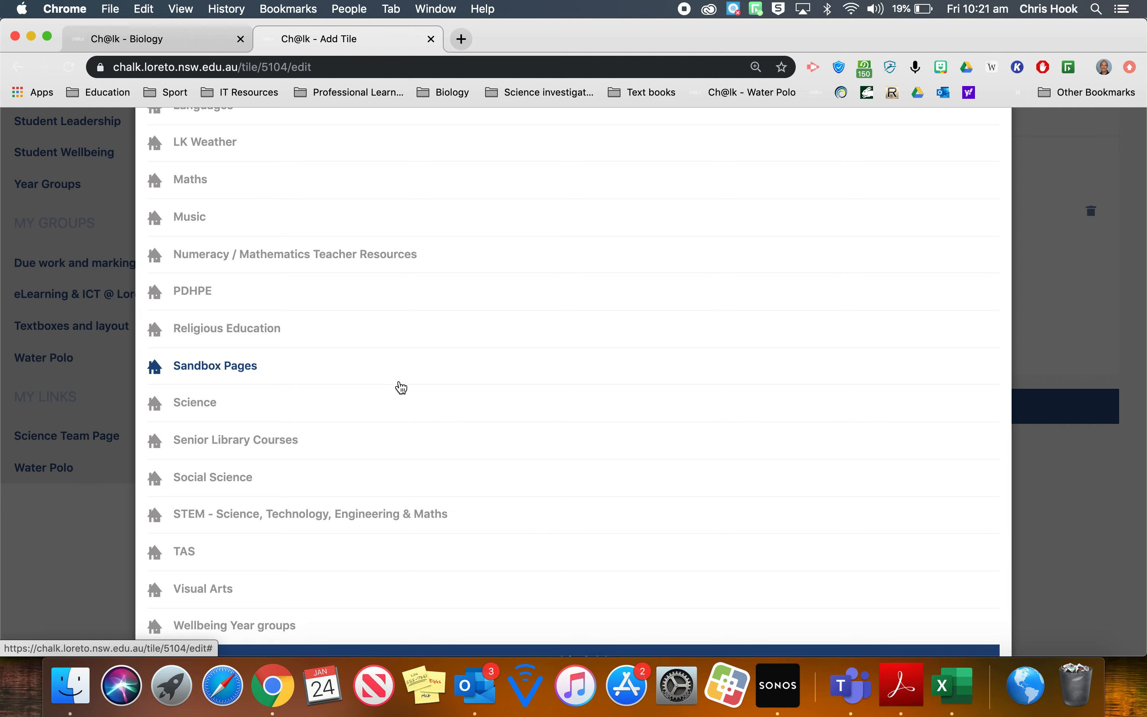
pyautogui.scroll(2, 401, 388)
pyautogui.scroll(4, 401, 388)
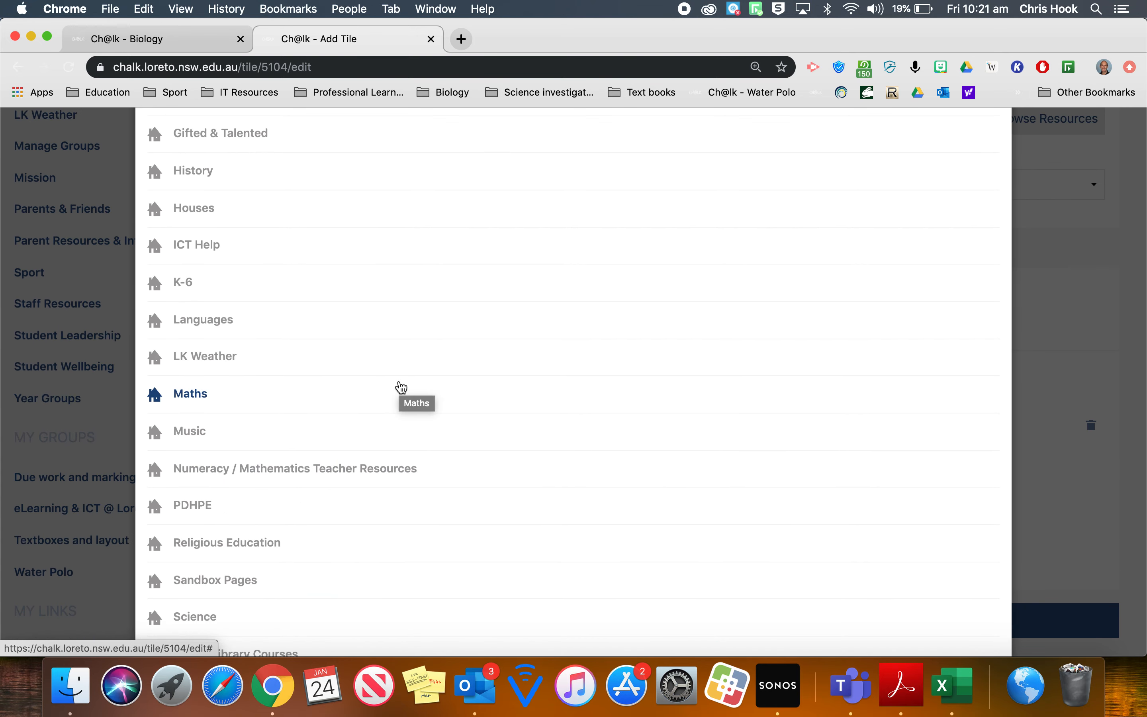
pyautogui.scroll(-10, 401, 387)
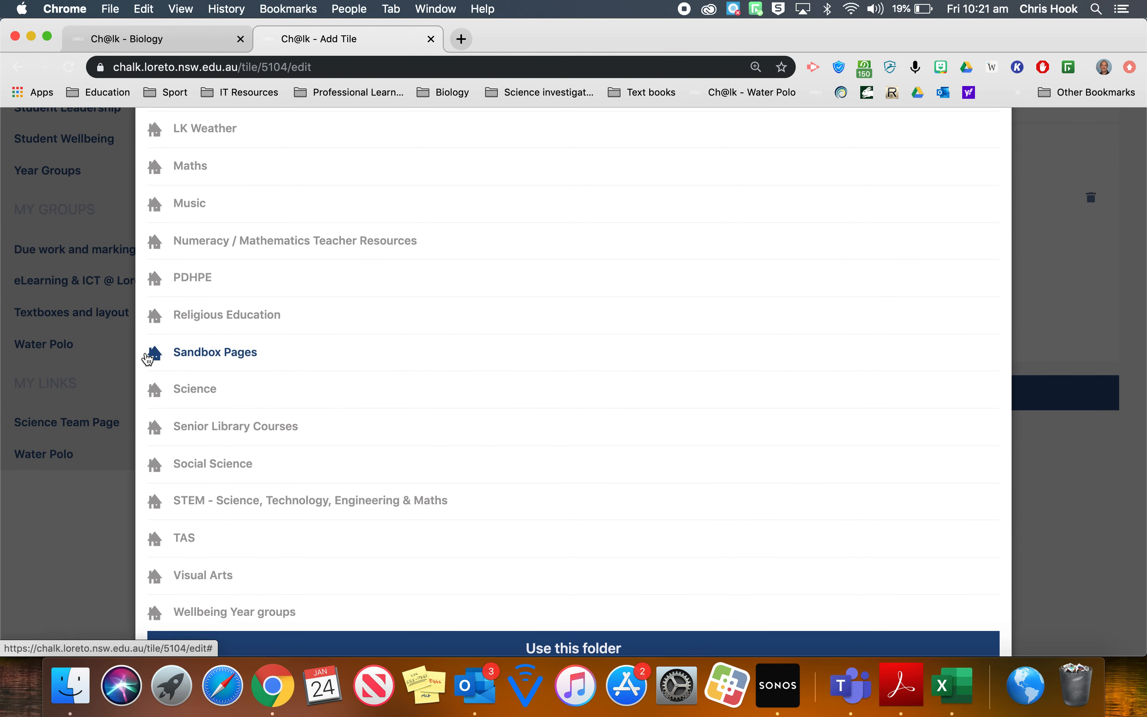
pyautogui.click(159, 358)
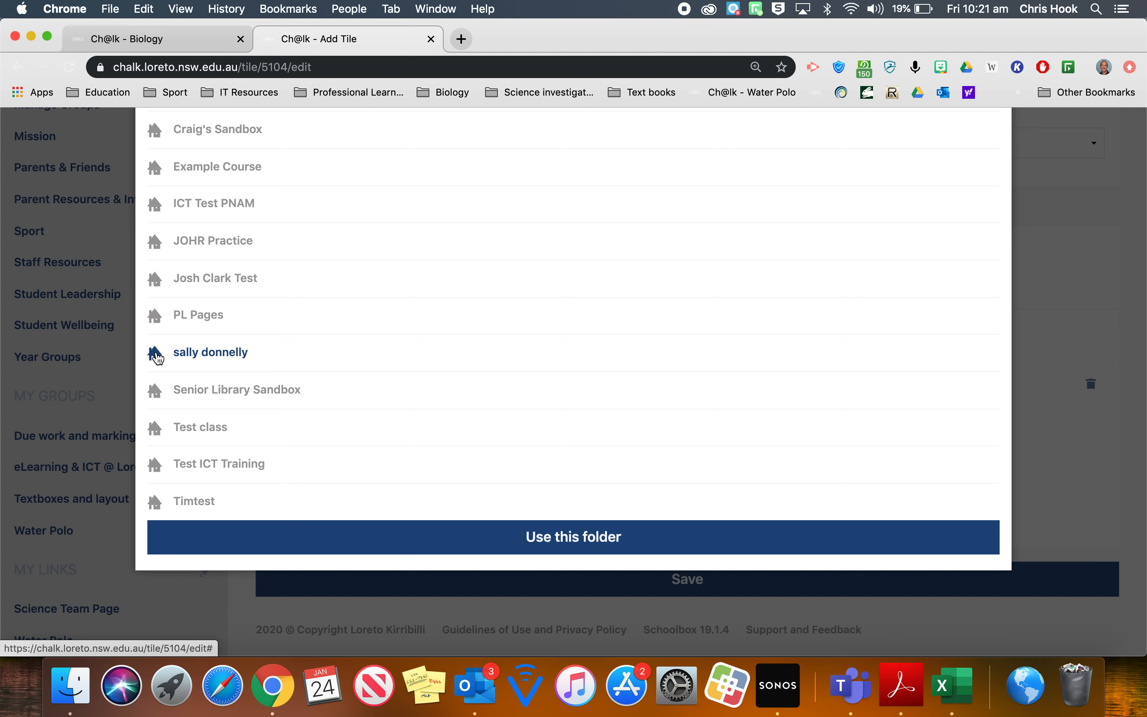
pyautogui.scroll(6, 312, 347)
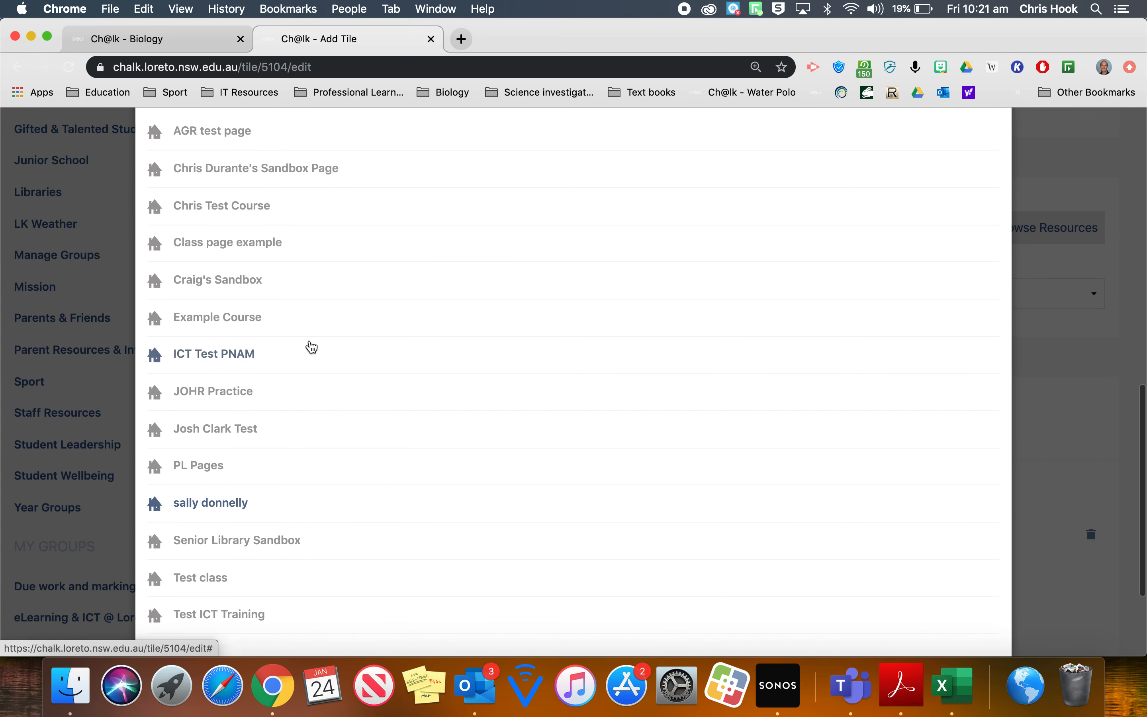
pyautogui.click(155, 245)
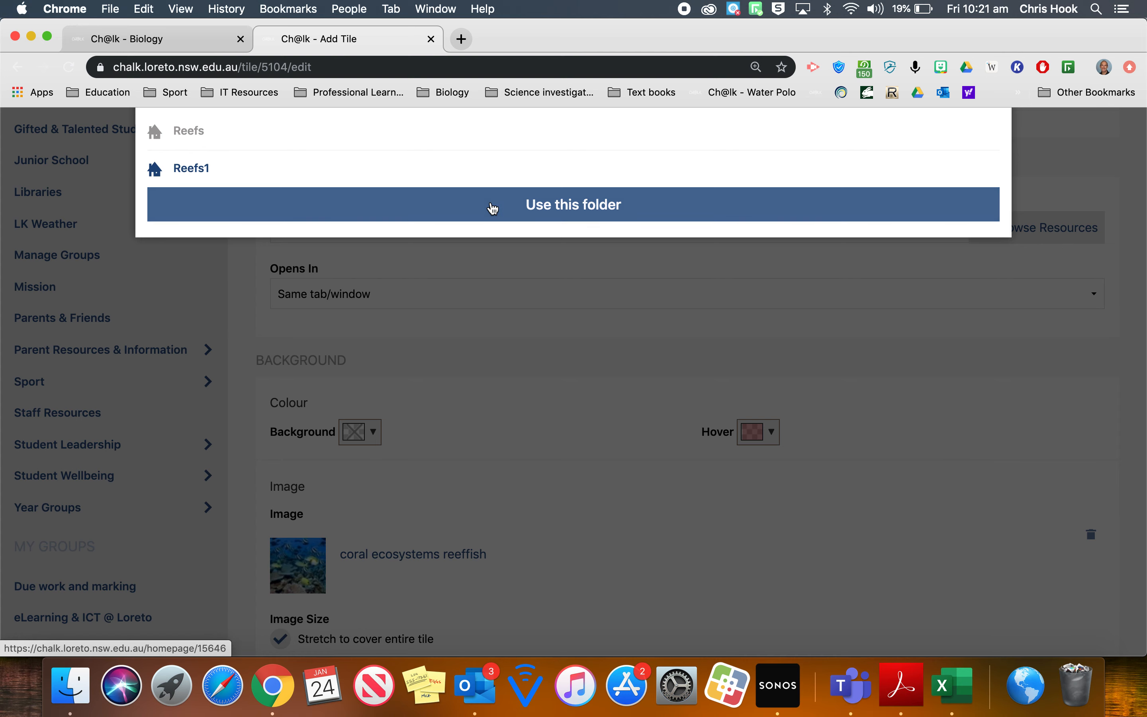
pyautogui.click(493, 208)
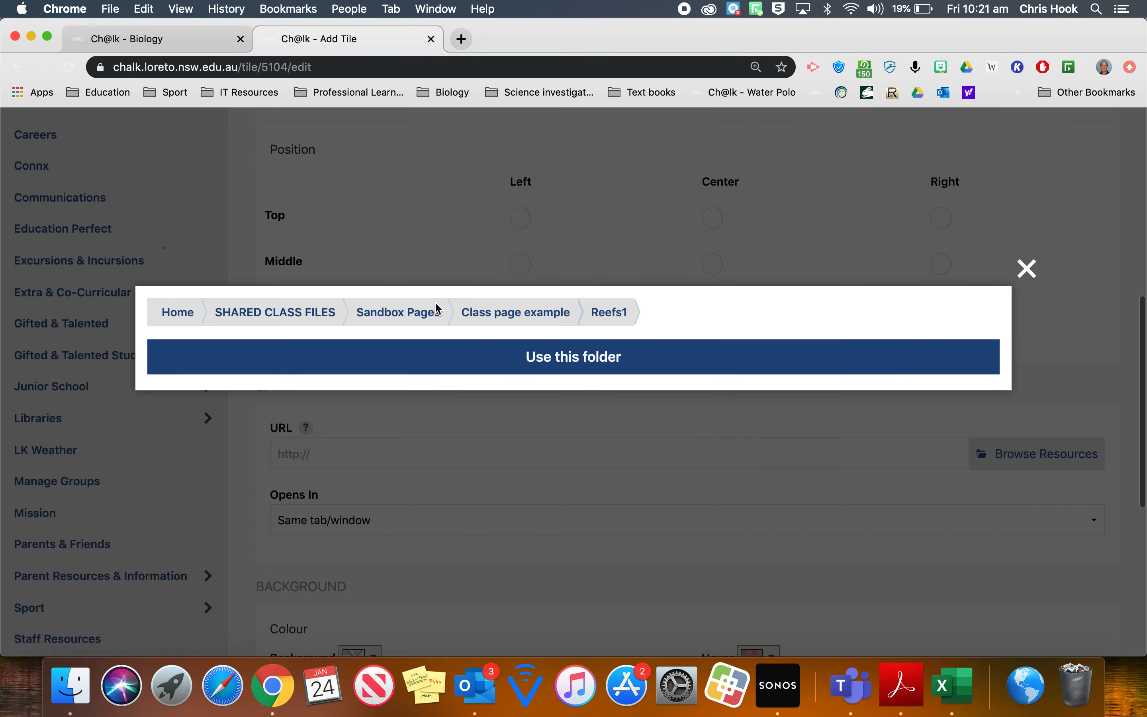
pyautogui.click(583, 366)
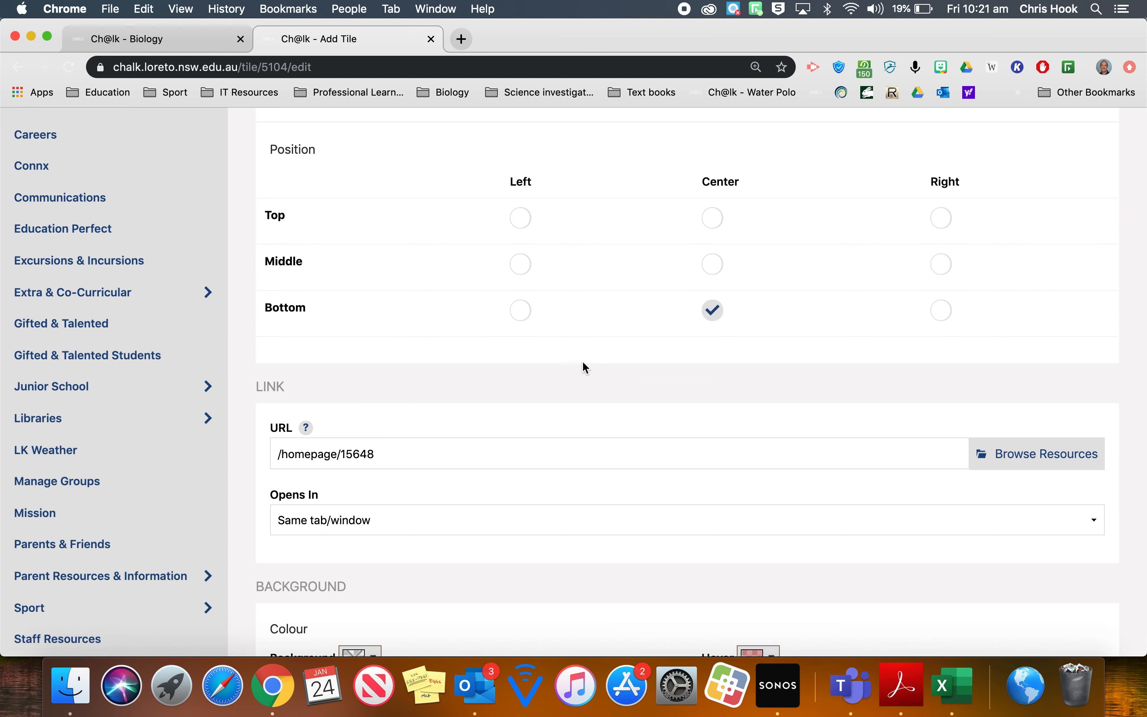
# - Save the modified tile and the tile layout, then test the Reefs tile's link from the class page
pyautogui.scroll(-5, 727, 440)
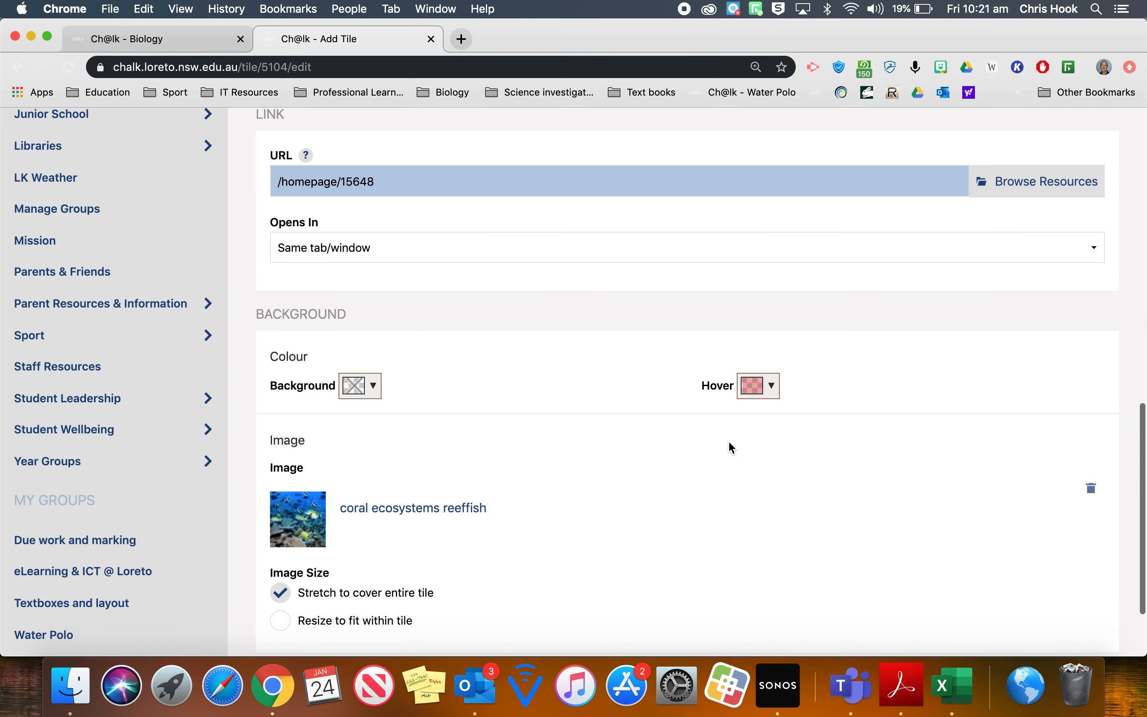
pyautogui.scroll(-2, 727, 440)
pyautogui.click(705, 583)
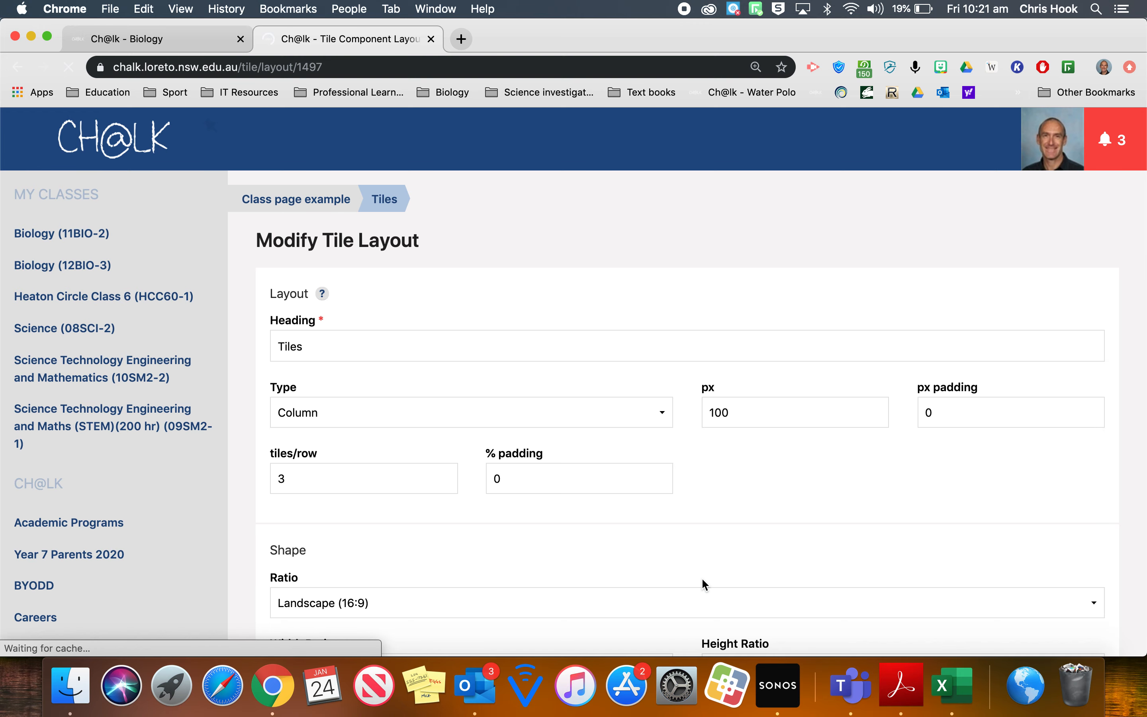
pyautogui.scroll(-10, 702, 577)
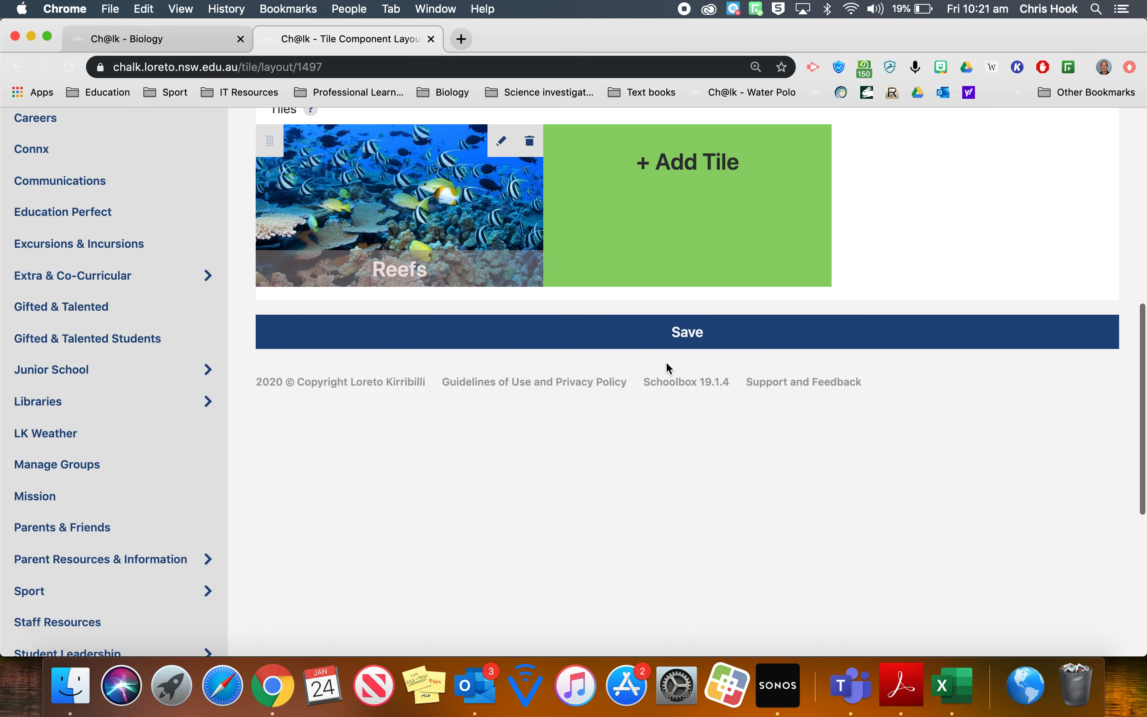
pyautogui.click(676, 337)
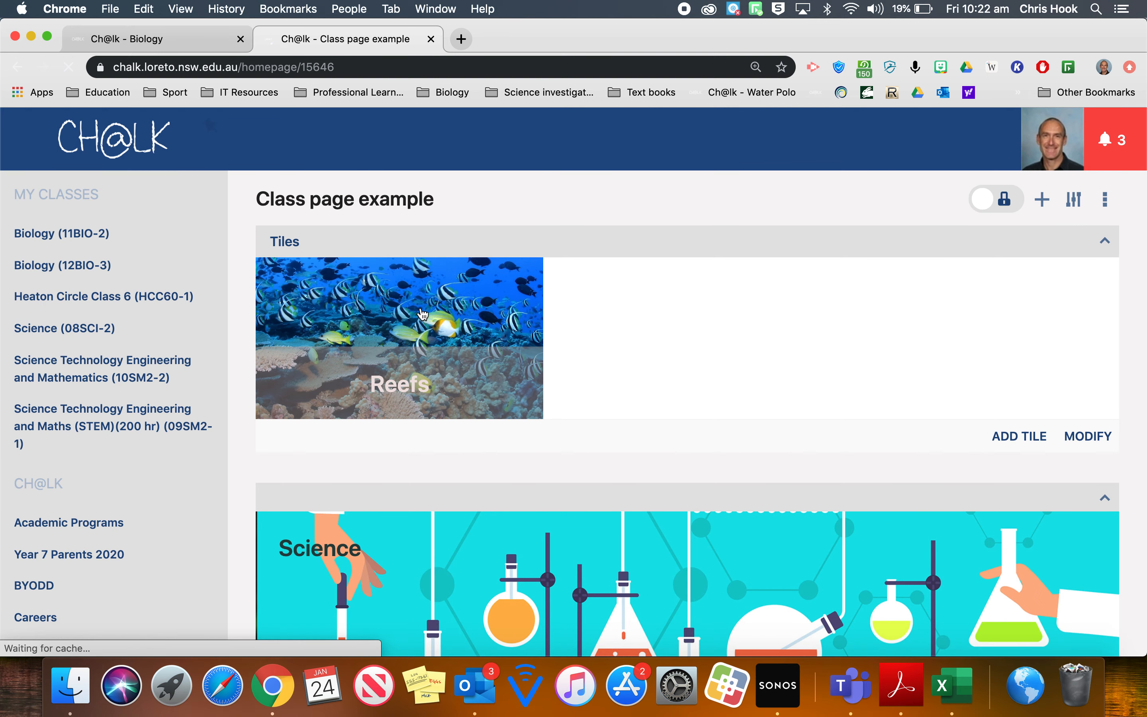
pyautogui.click(364, 316)
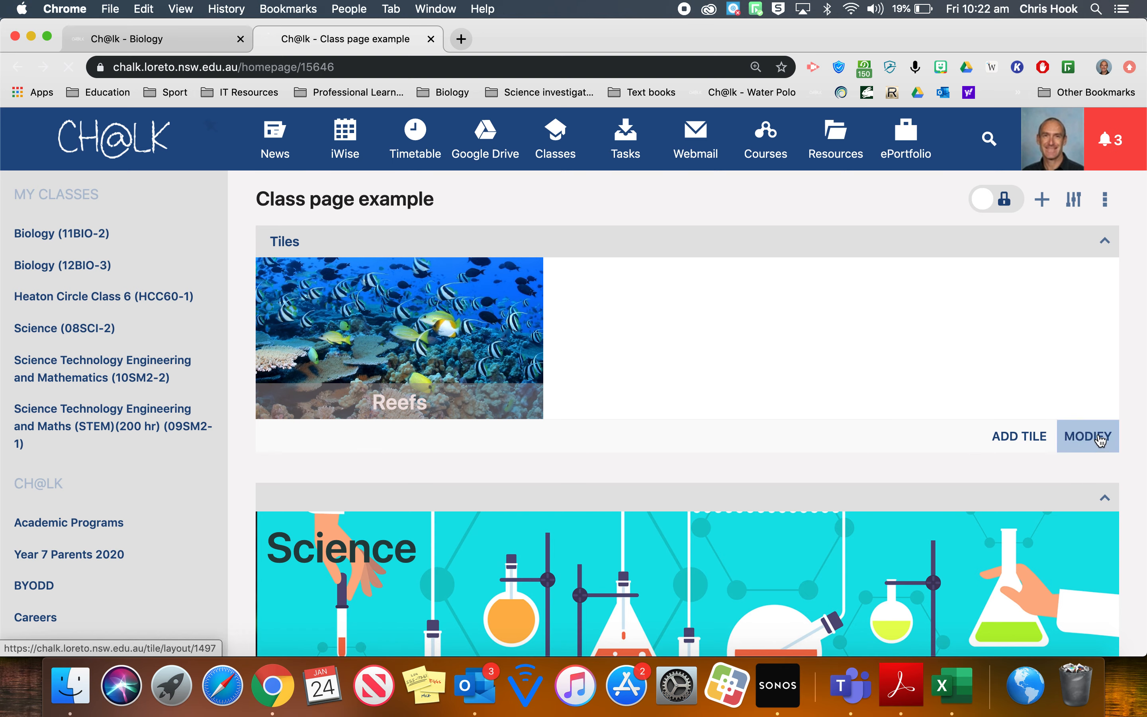
# - Open the Reefs tile for editing and make its title background colour more opaque
pyautogui.click(1088, 436)
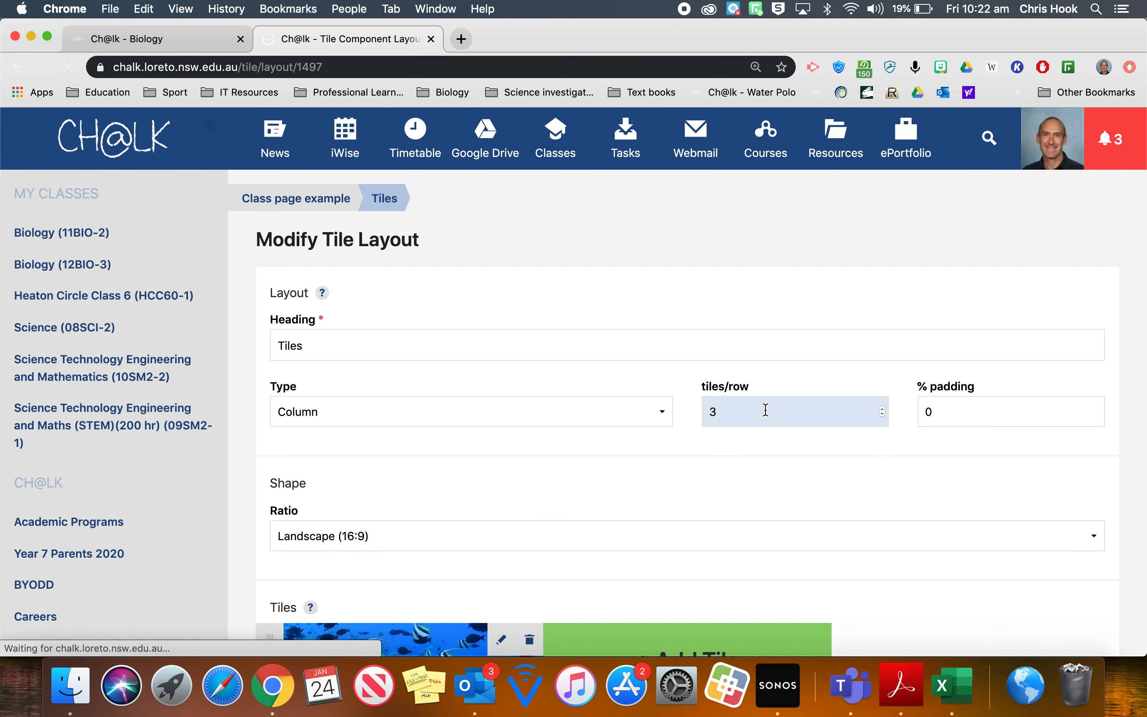
pyautogui.scroll(-5, 767, 409)
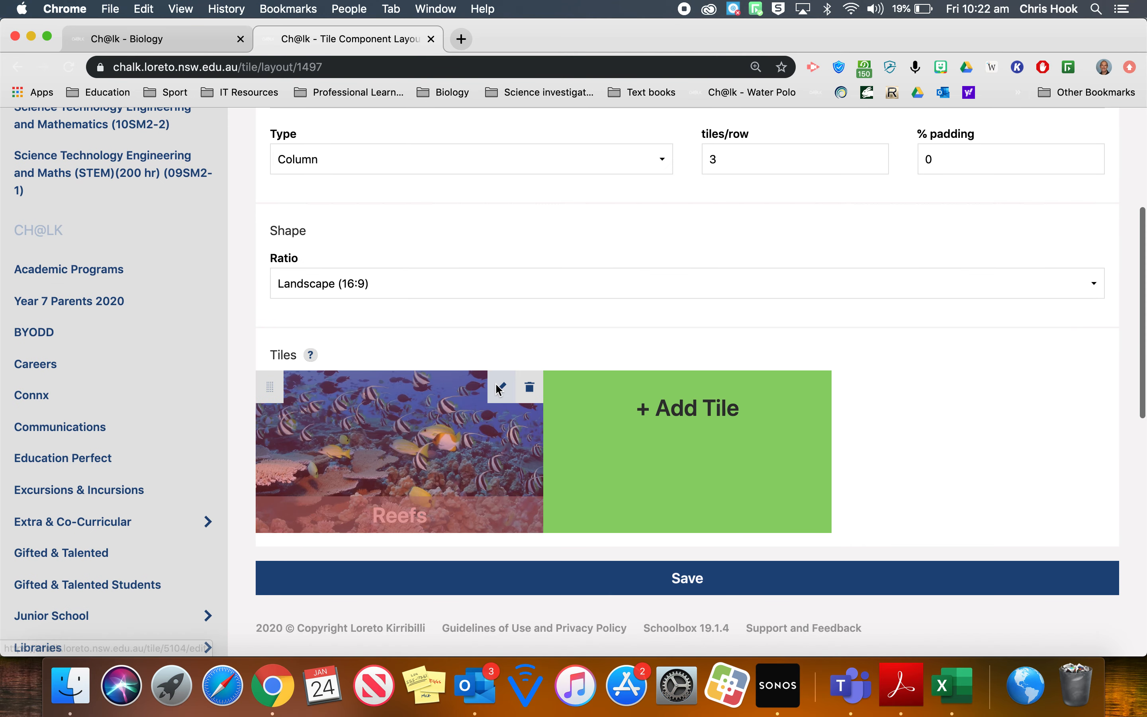
pyautogui.click(502, 390)
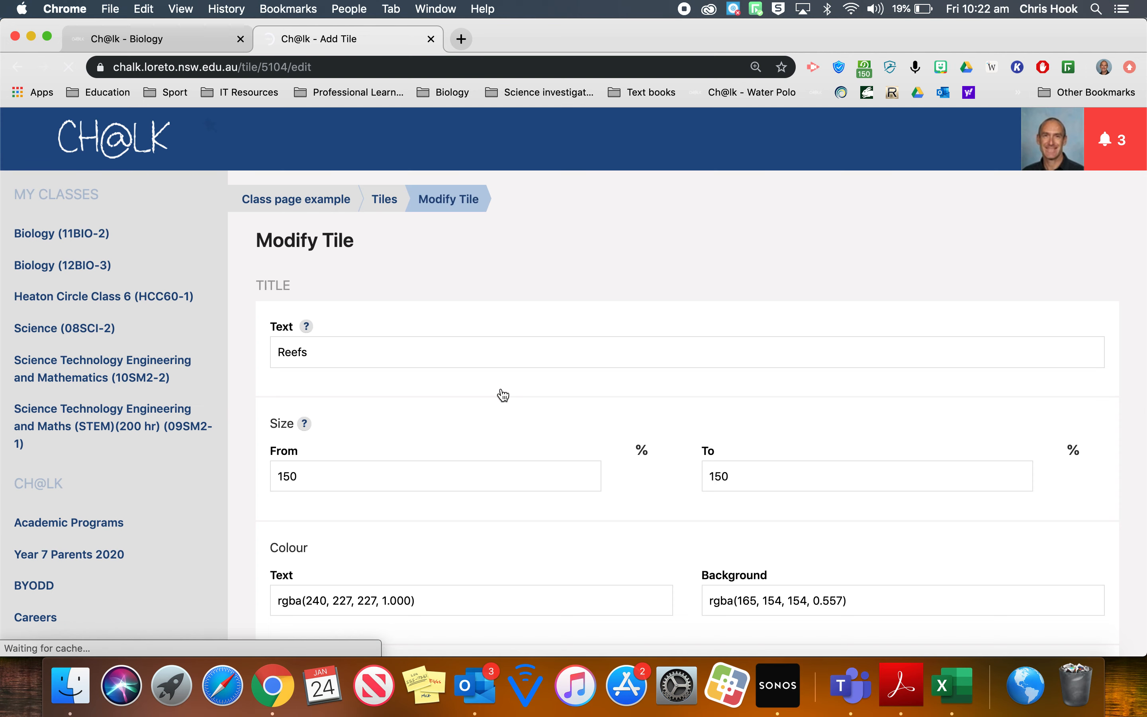
pyautogui.scroll(-3, 549, 429)
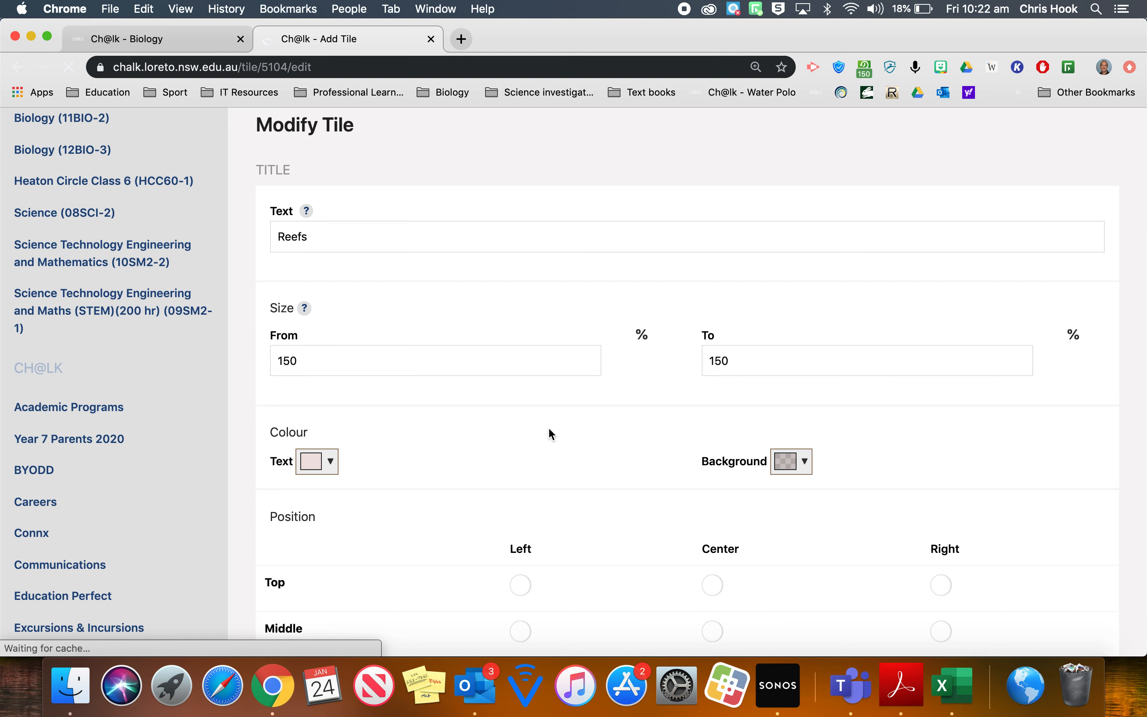
pyautogui.scroll(-3, 553, 434)
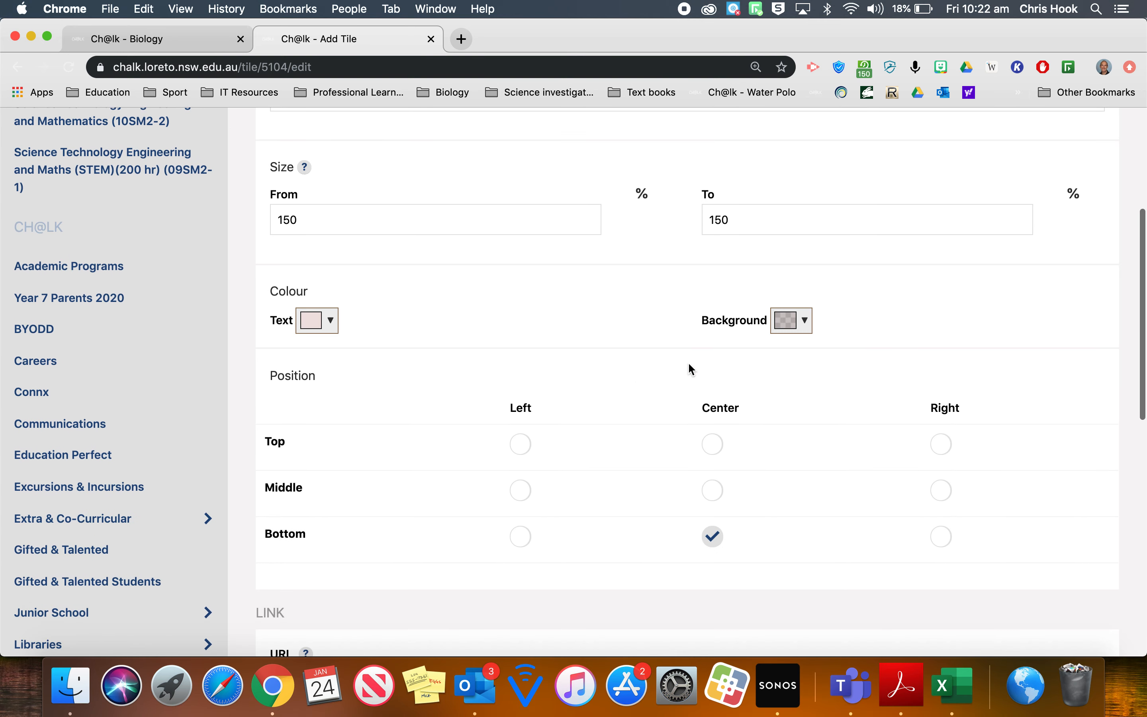
pyautogui.click(805, 320)
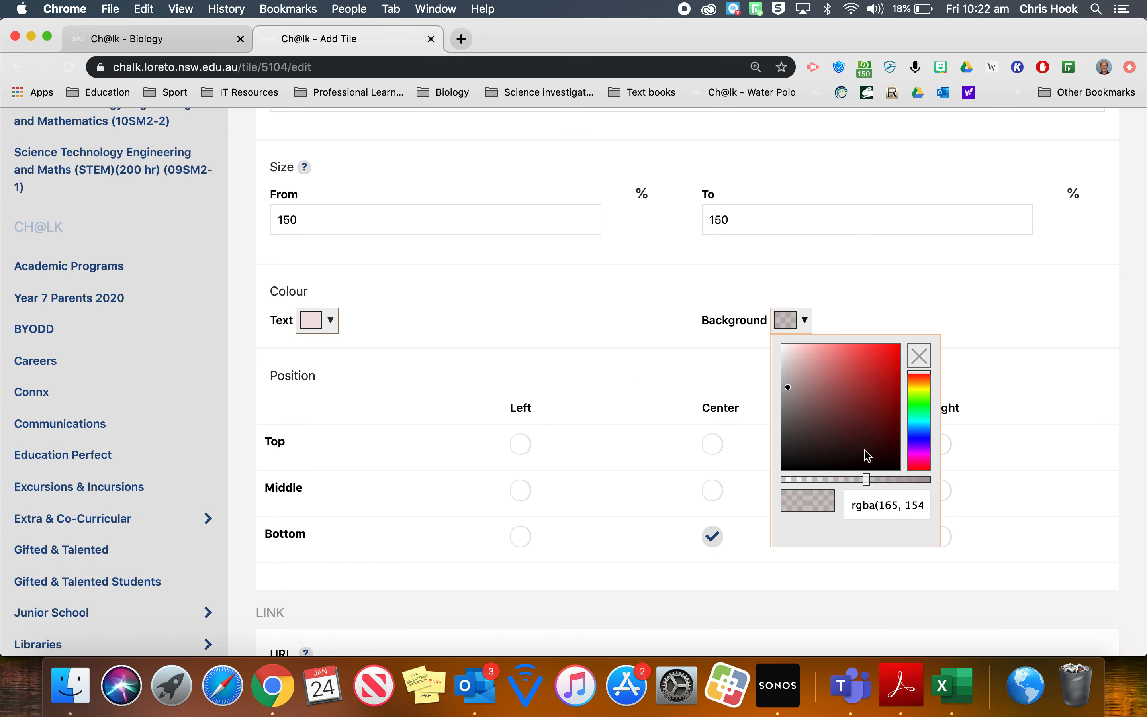
pyautogui.moveTo(869, 484); pyautogui.dragTo(889, 486)
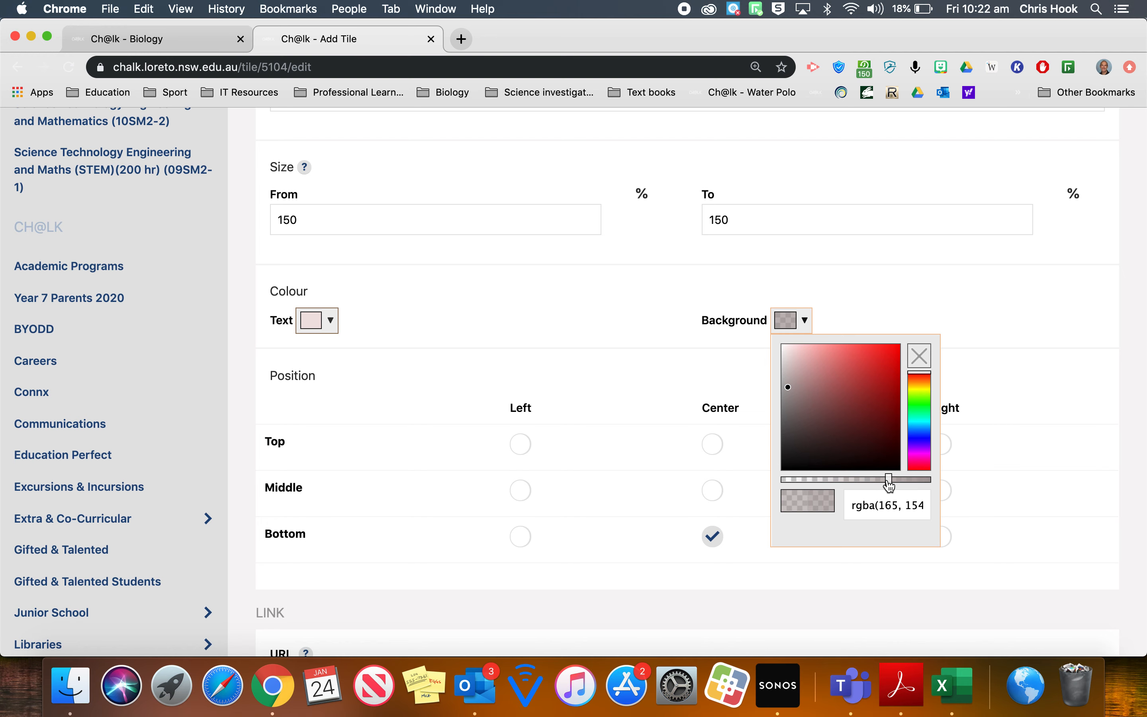
pyautogui.click(875, 274)
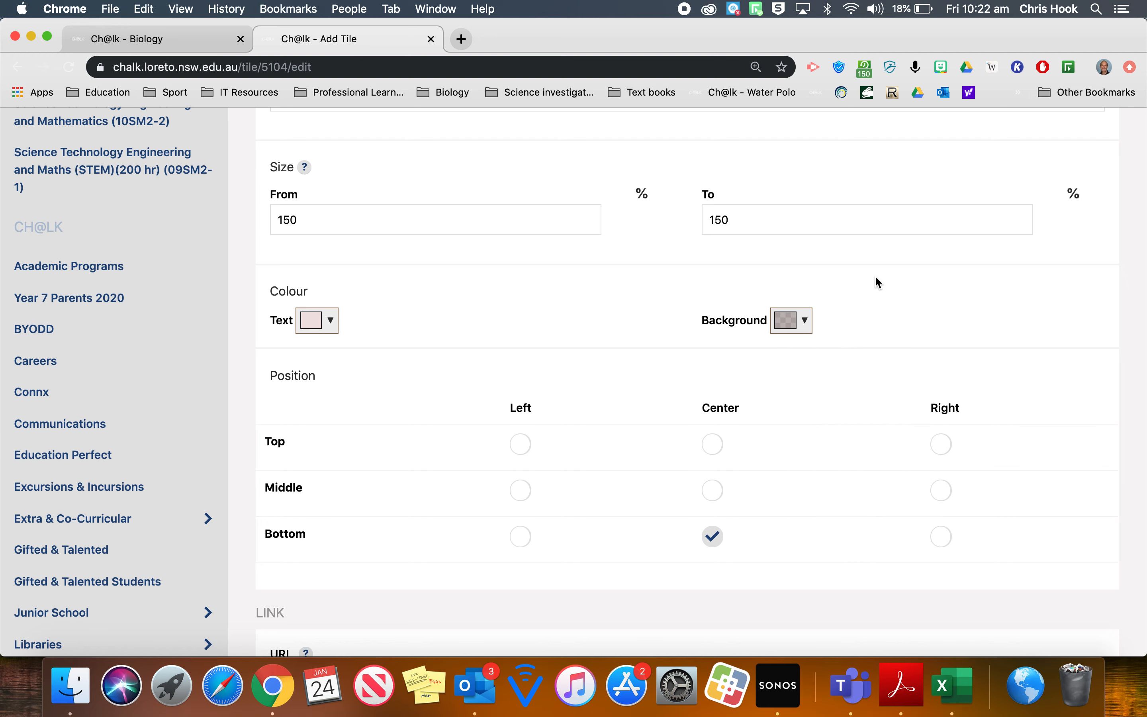
# - Browse the resources for the tile's link URL and go to Sandbox Pages under SHARED CLASS FILES
pyautogui.scroll(-1, 874, 274)
pyautogui.scroll(-4, 874, 275)
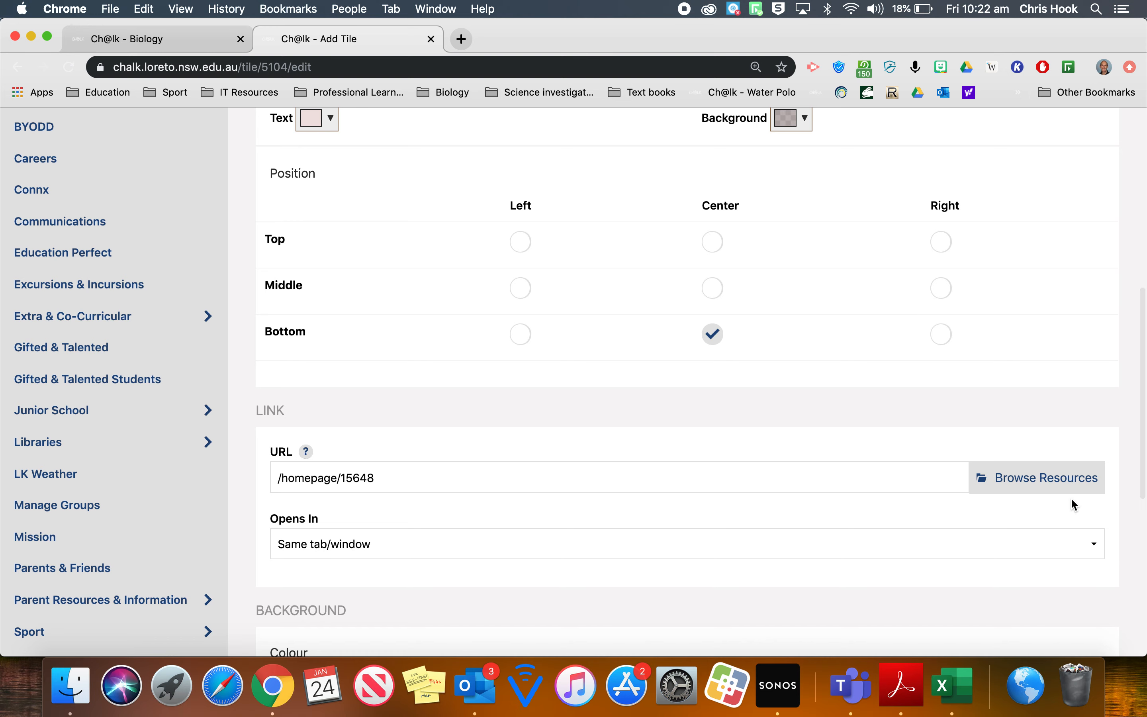
pyautogui.click(1064, 488)
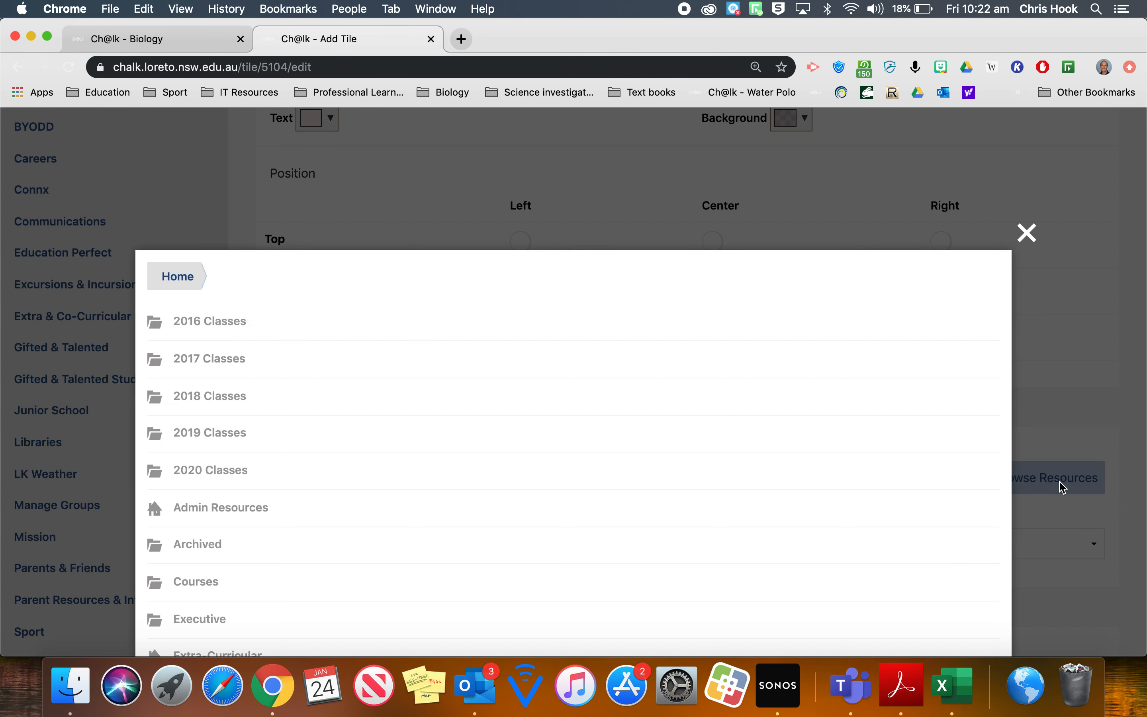
pyautogui.scroll(-8, 255, 500)
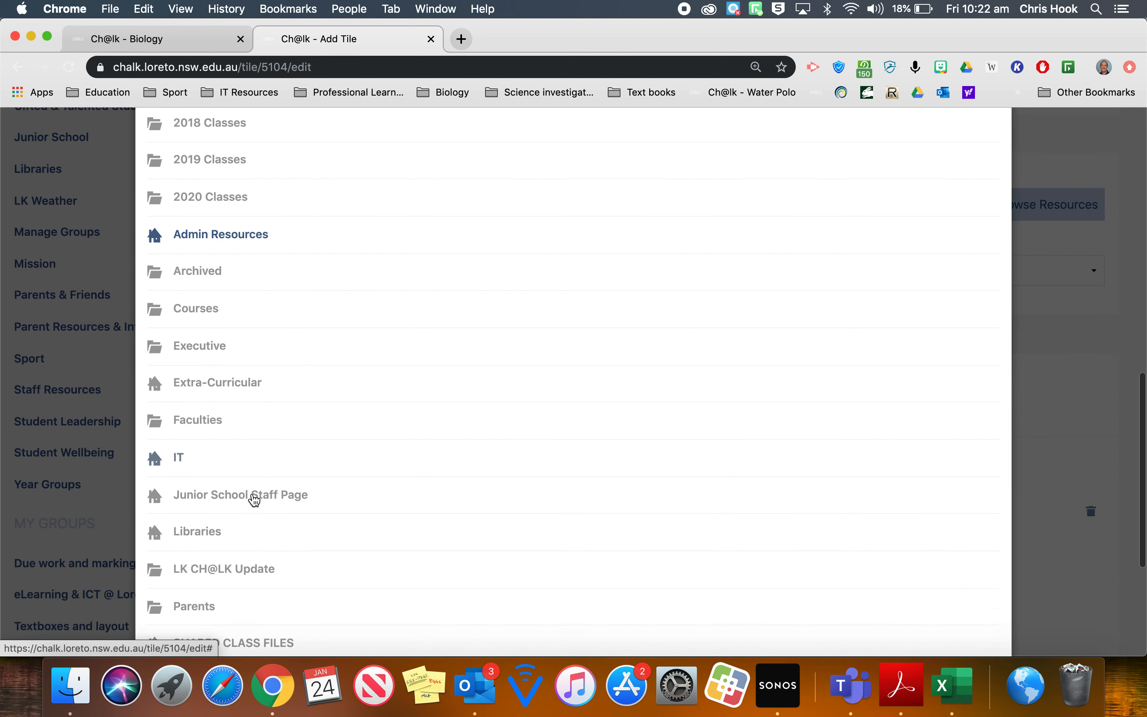
pyautogui.scroll(-3, 251, 500)
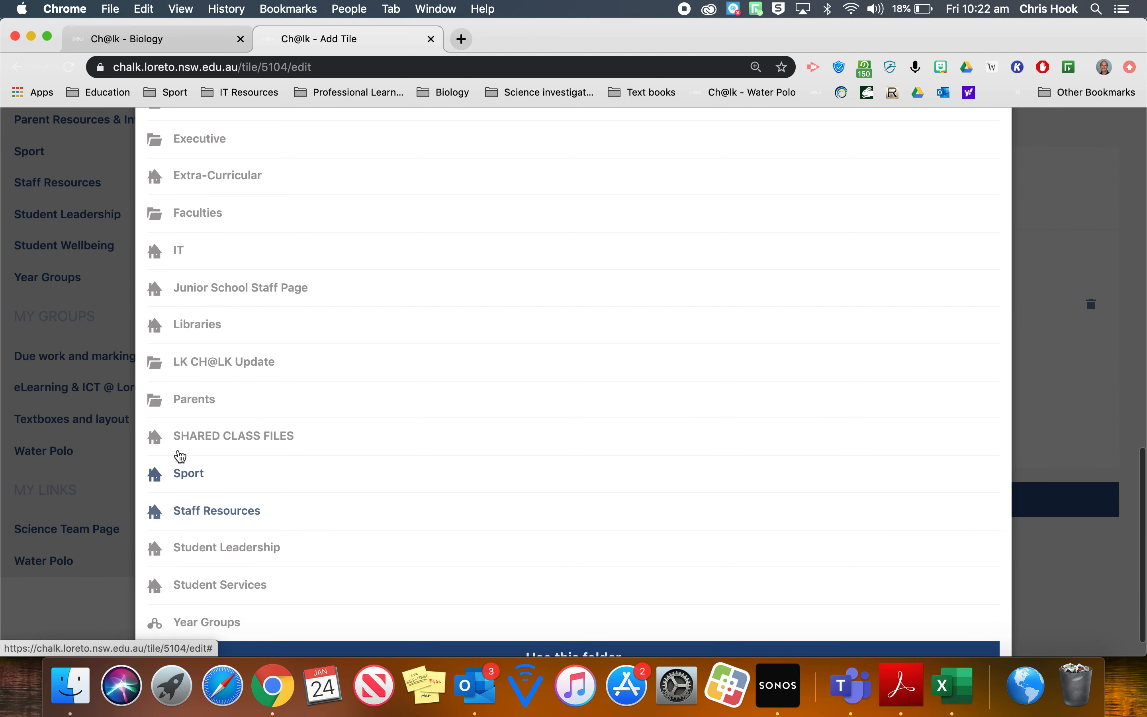
pyautogui.click(183, 439)
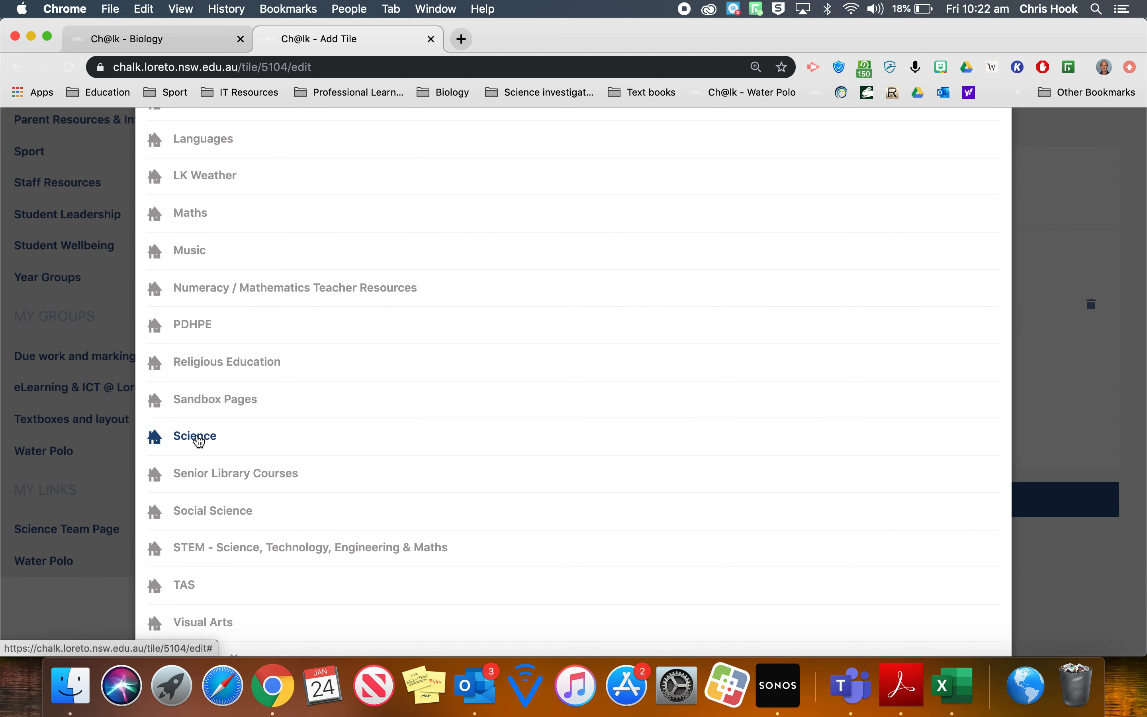
pyautogui.scroll(-2, 257, 438)
pyautogui.scroll(-1, 259, 441)
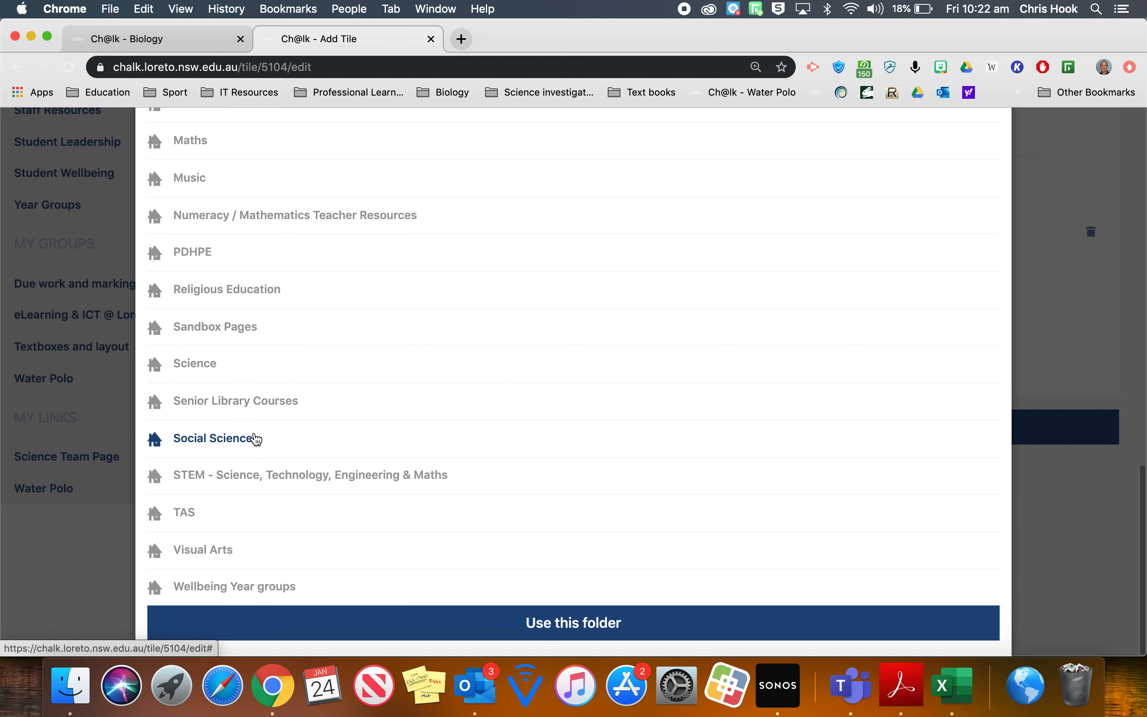
pyautogui.click(199, 331)
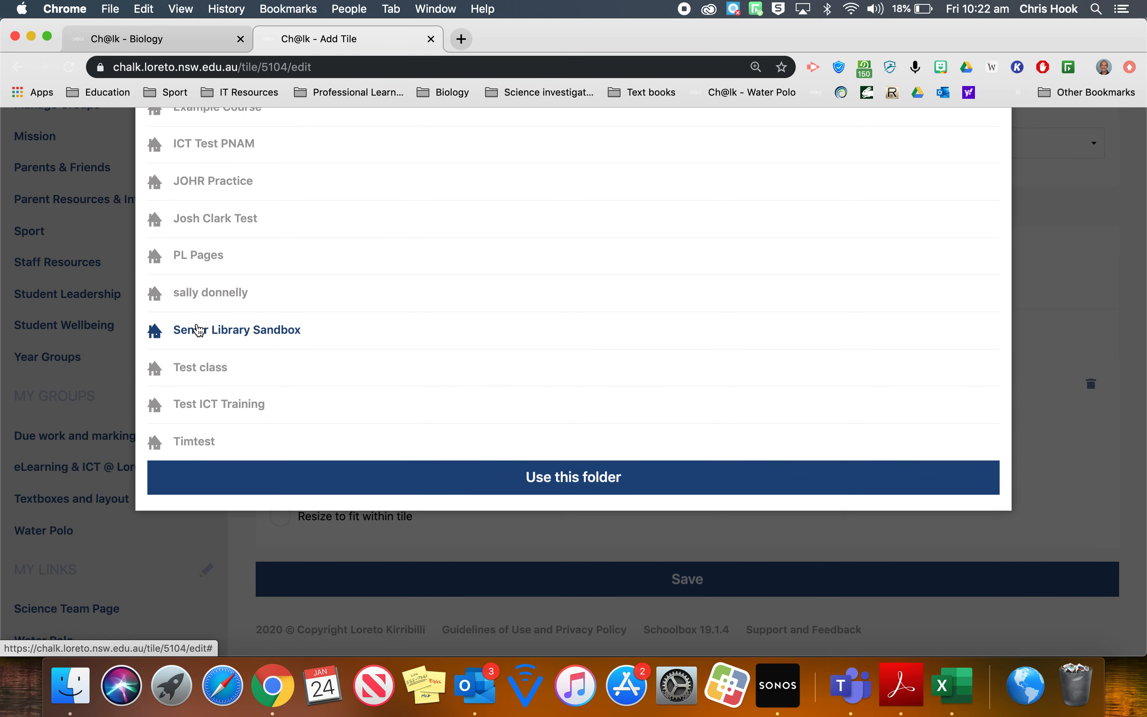
# - Link the Reefs tile to the Example Unit folder inside Example Course
pyautogui.scroll(3, 271, 356)
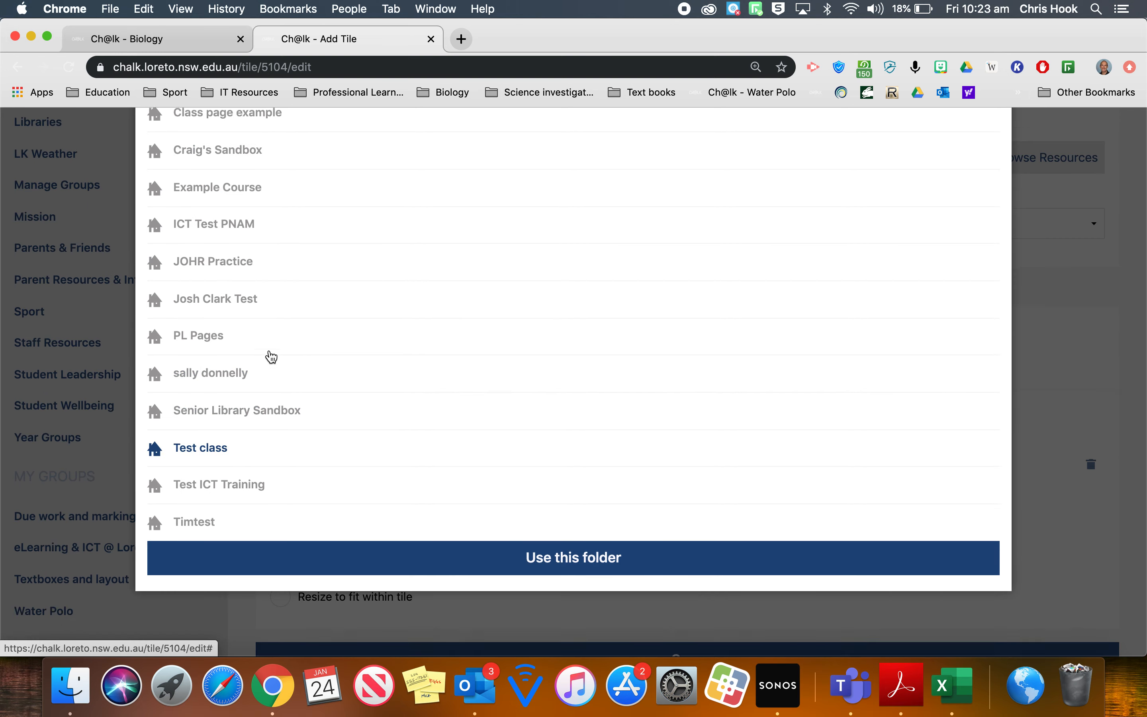
pyautogui.click(206, 257)
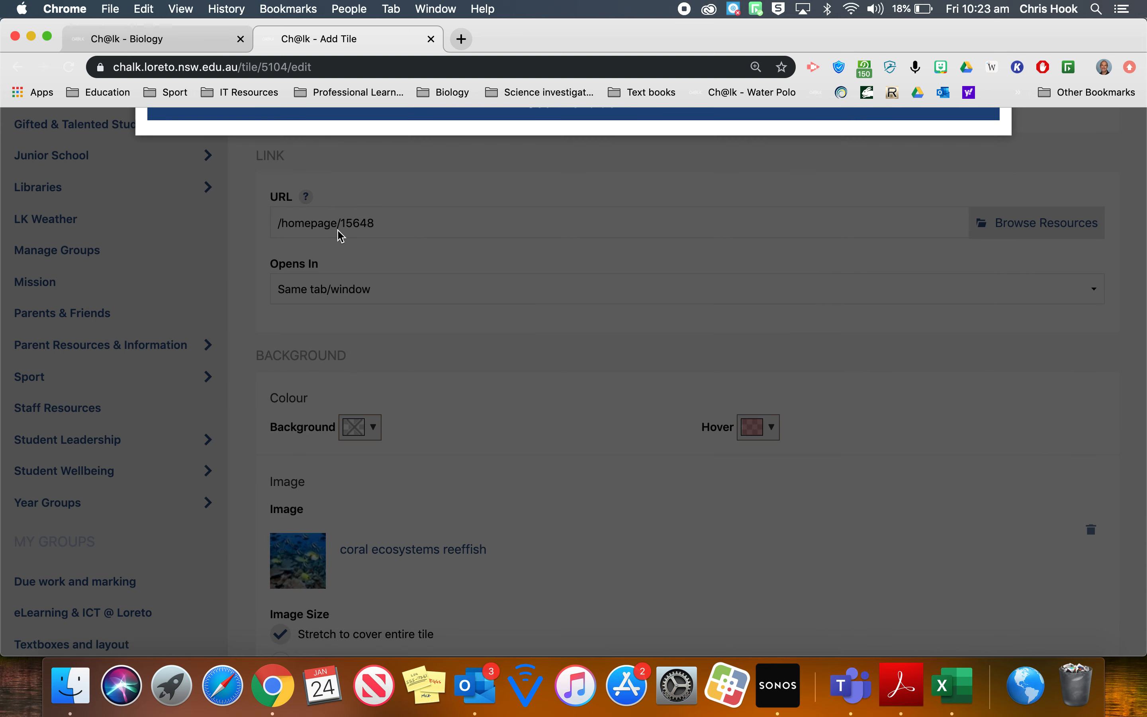
pyautogui.scroll(2, 309, 390)
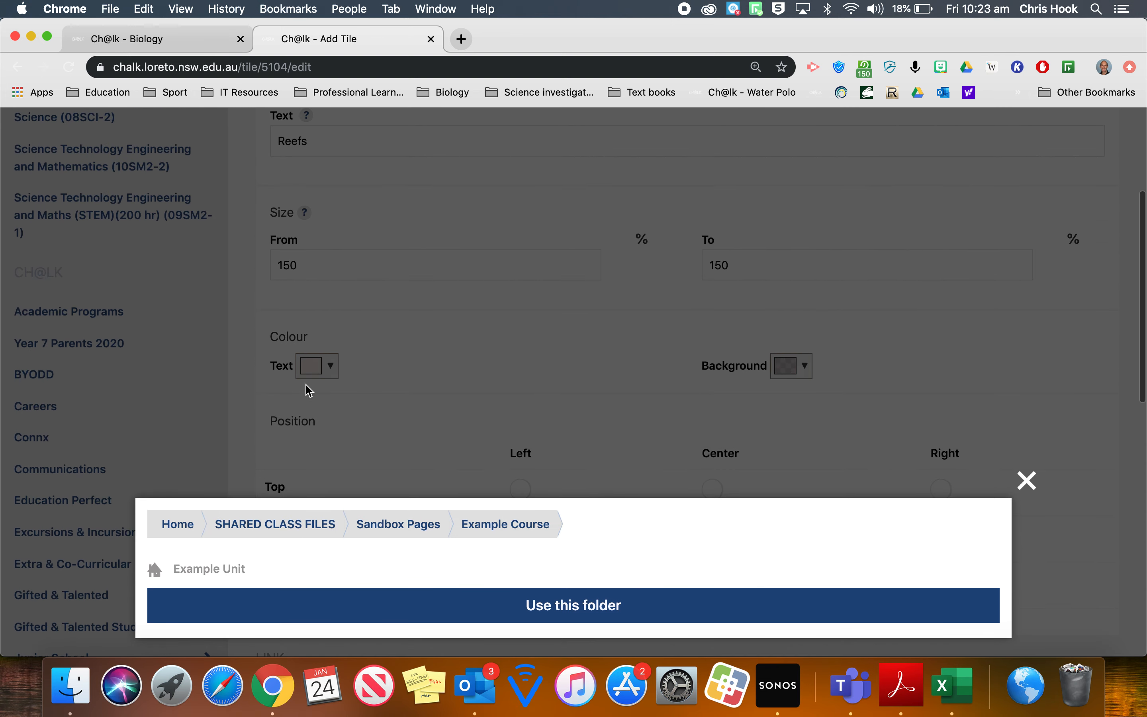
pyautogui.click(228, 569)
pyautogui.click(551, 571)
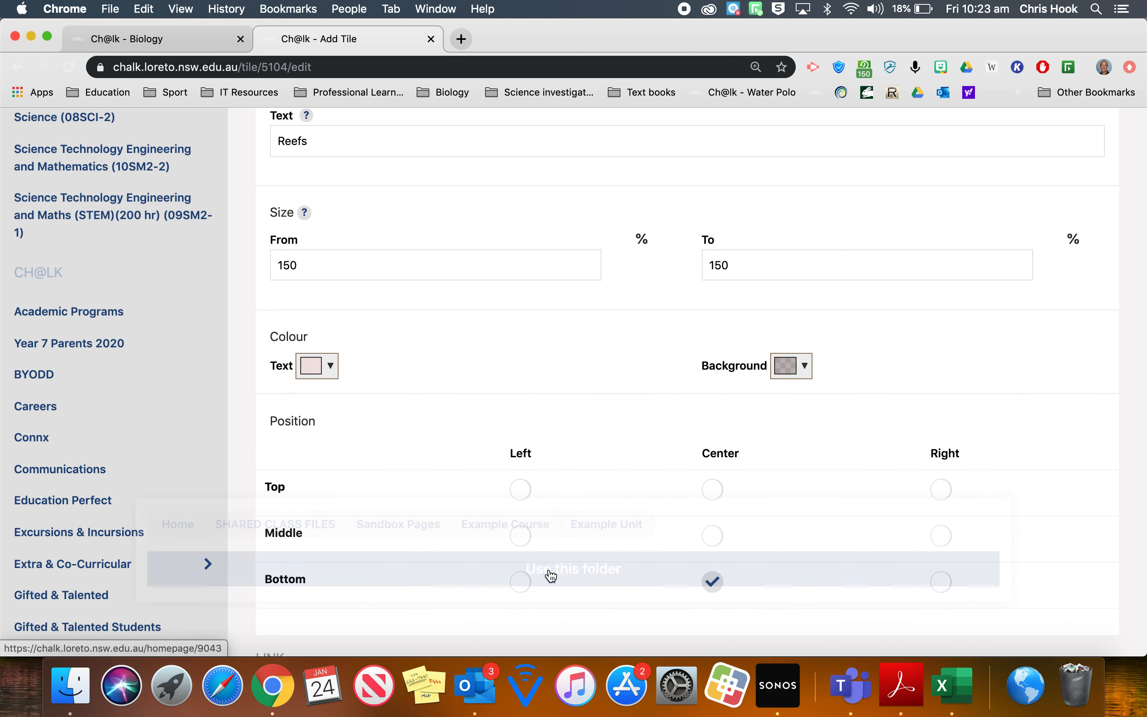
# - Save the relinked tile and the tile layout, then follow the Reefs tile to look over the Example Unit page
pyautogui.scroll(-10, 550, 570)
pyautogui.scroll(-5, 552, 574)
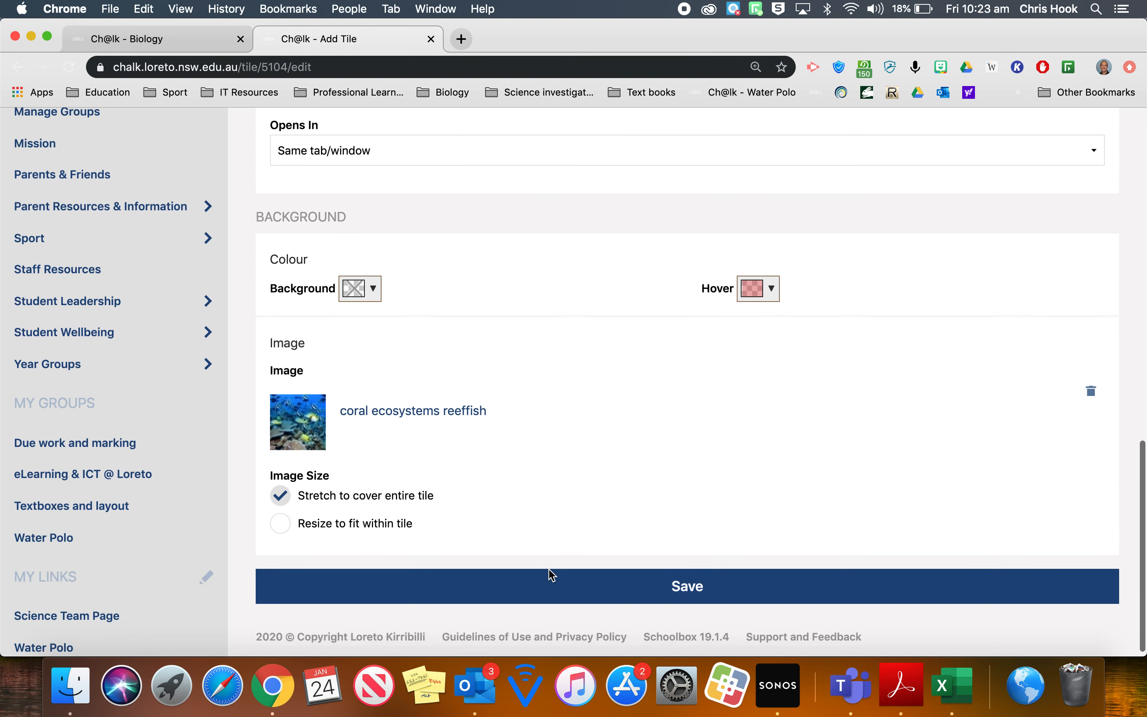
pyautogui.click(582, 590)
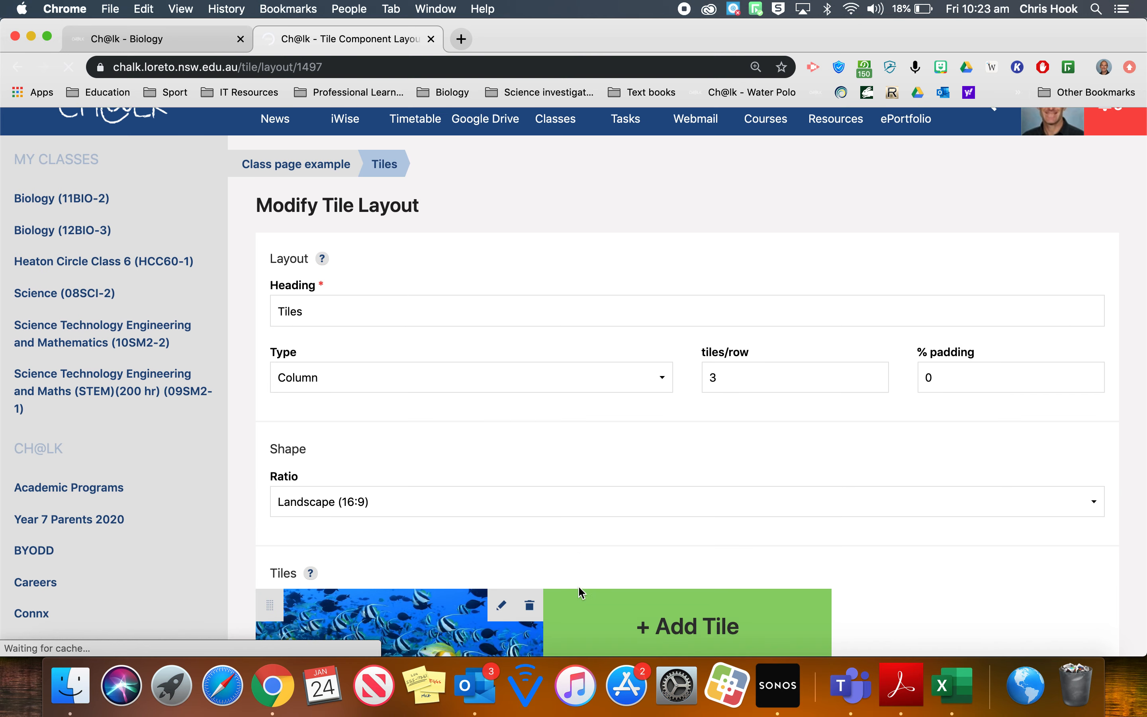
pyautogui.scroll(-15, 579, 593)
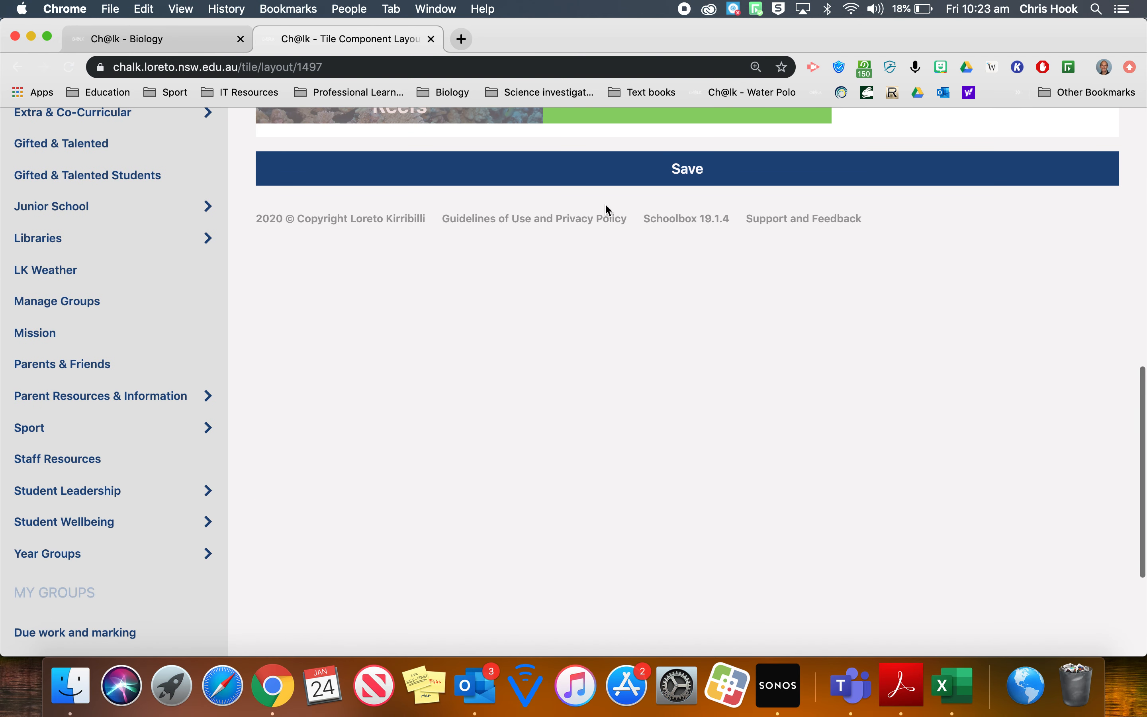
pyautogui.click(616, 169)
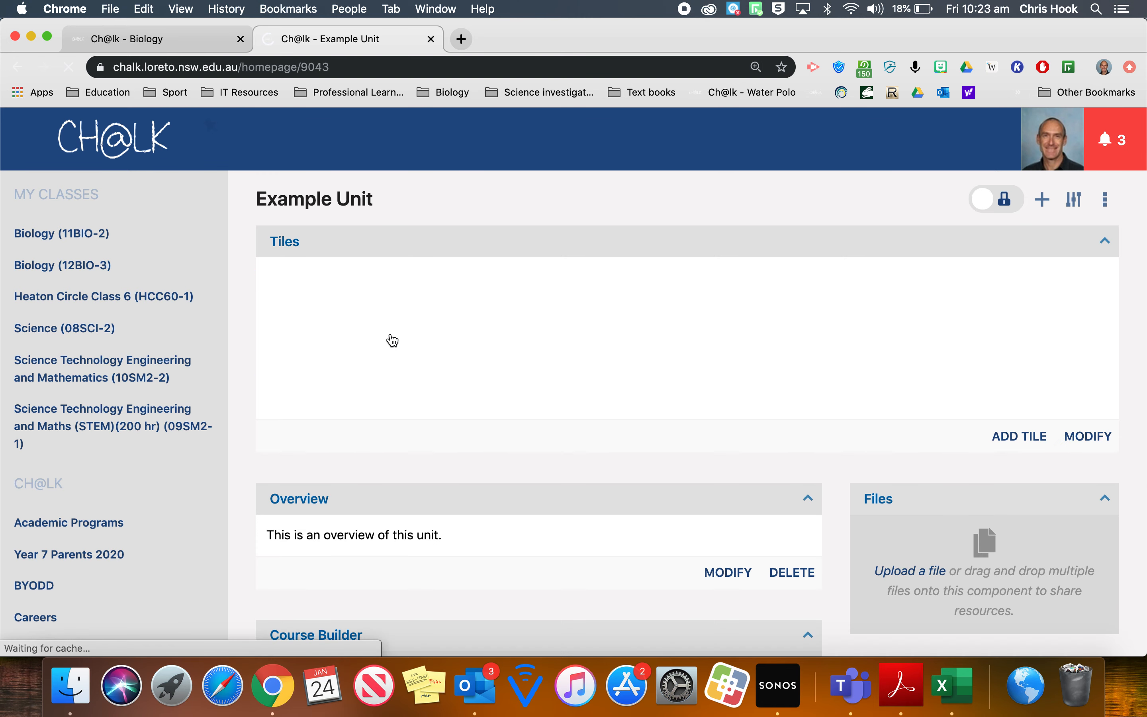
pyautogui.scroll(-5, 393, 340)
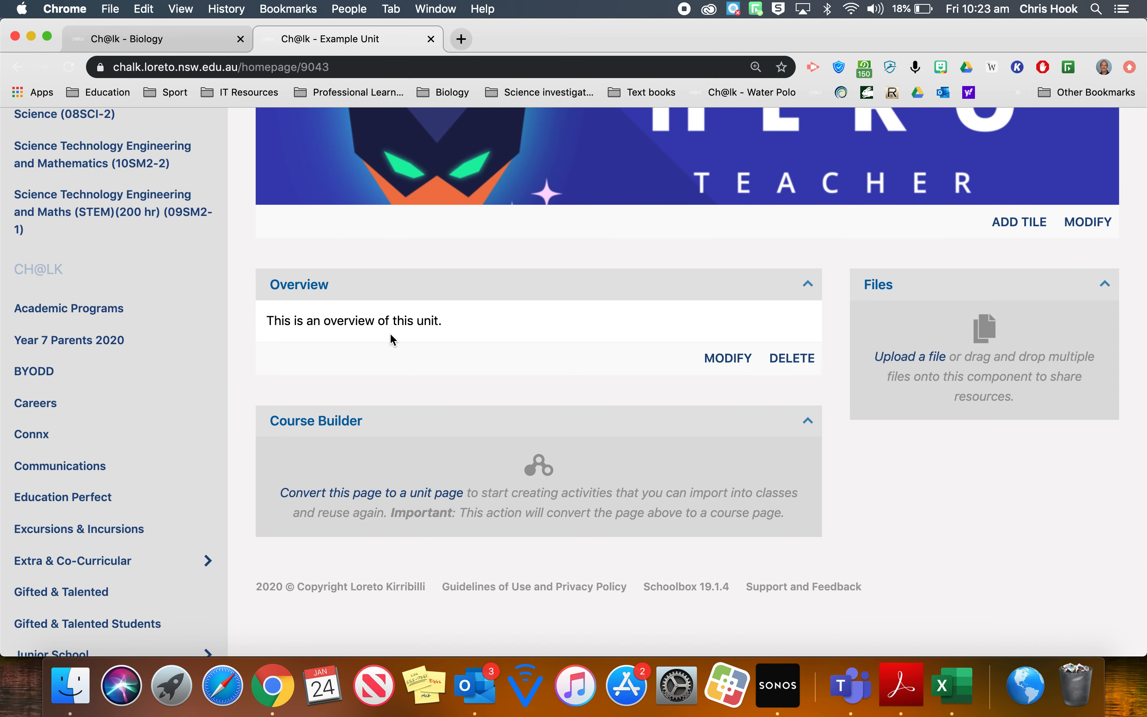
pyautogui.scroll(4, 393, 339)
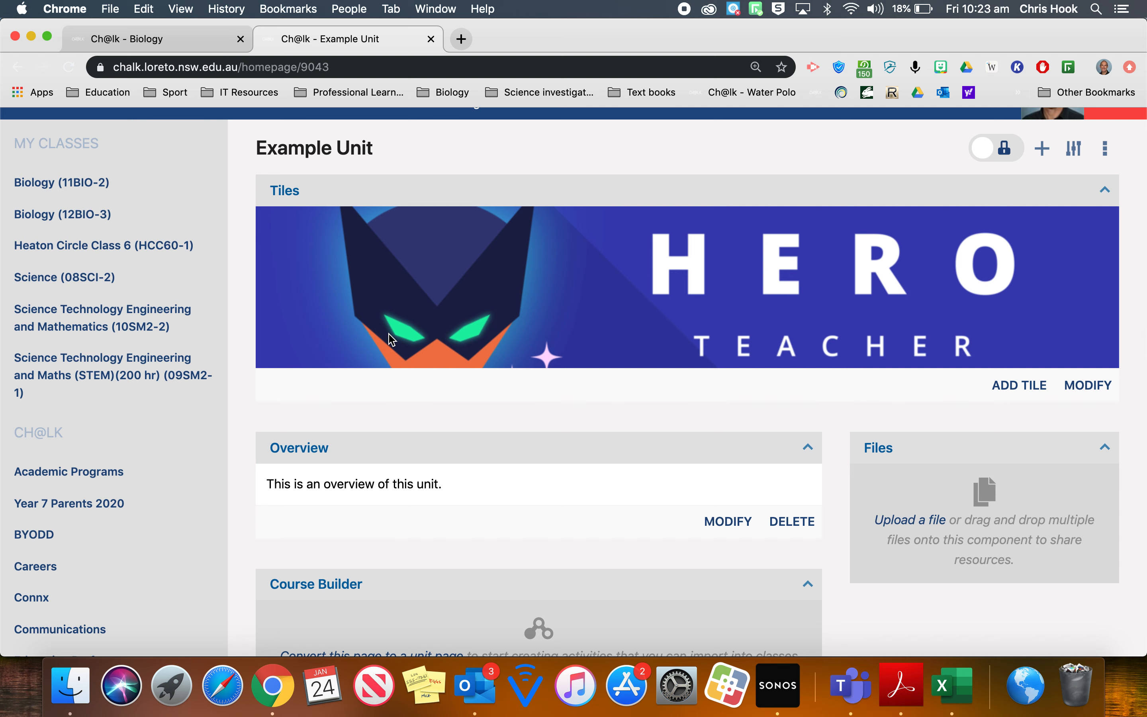